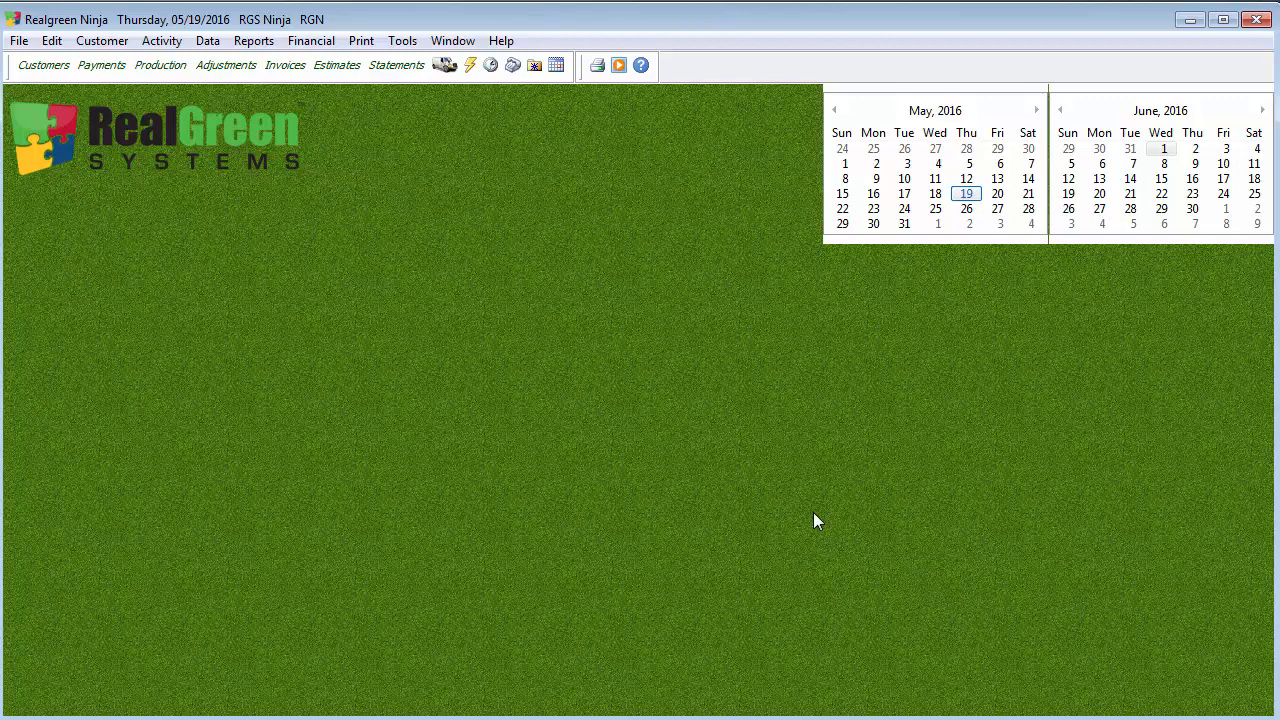
- Open the Customer List report and clear its current report criteria
{"action": "left_click", "coordinate": [253, 41]}
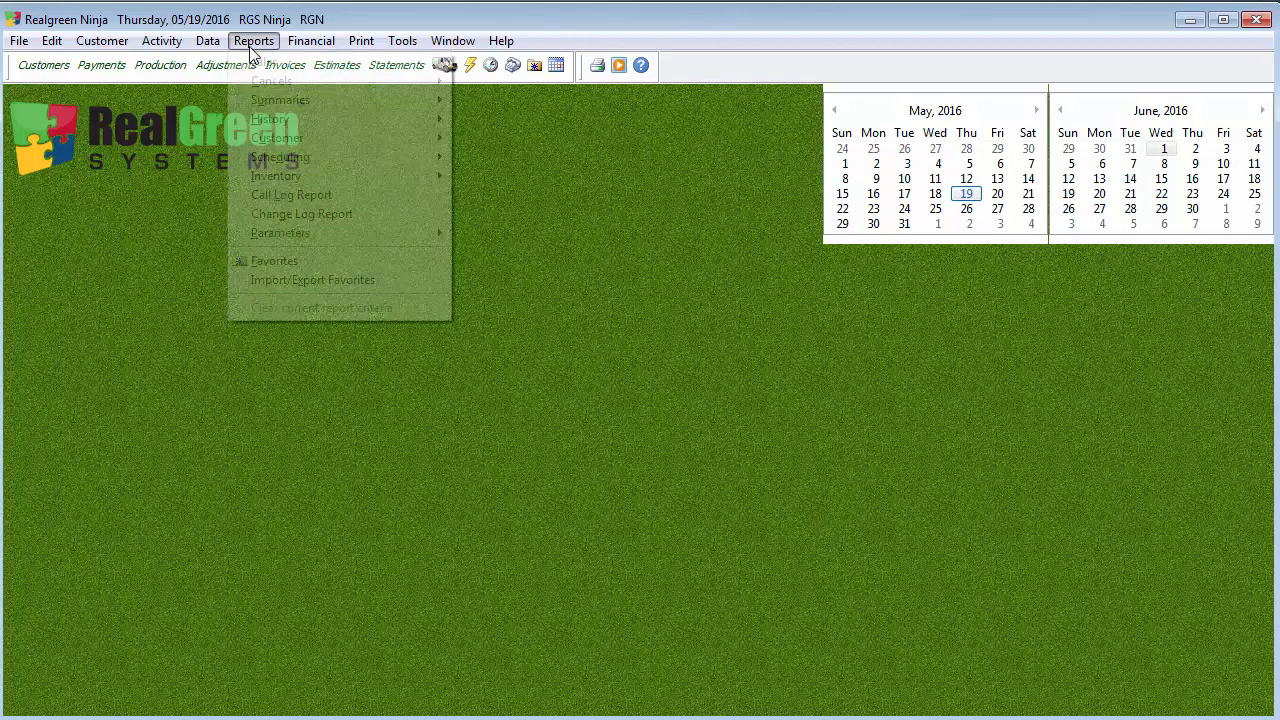
{"action": "mouse_move", "coordinate": [320, 146]}
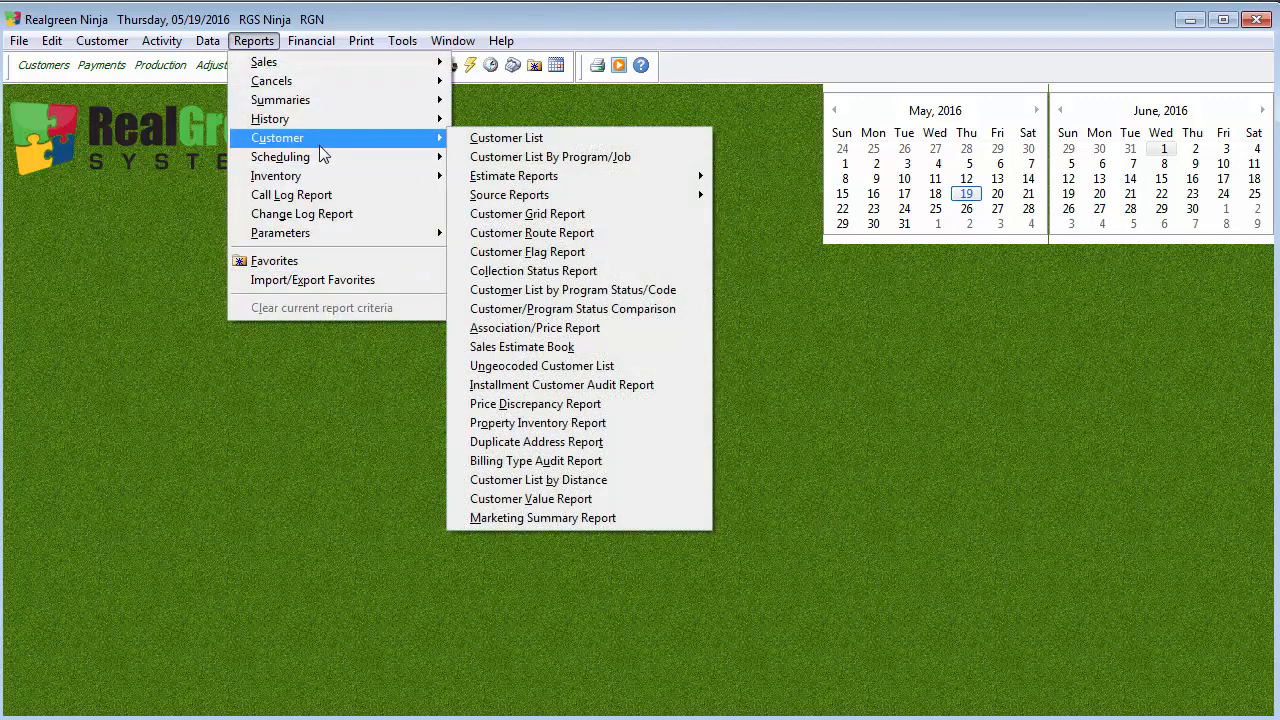
{"action": "left_click", "coordinate": [556, 139]}
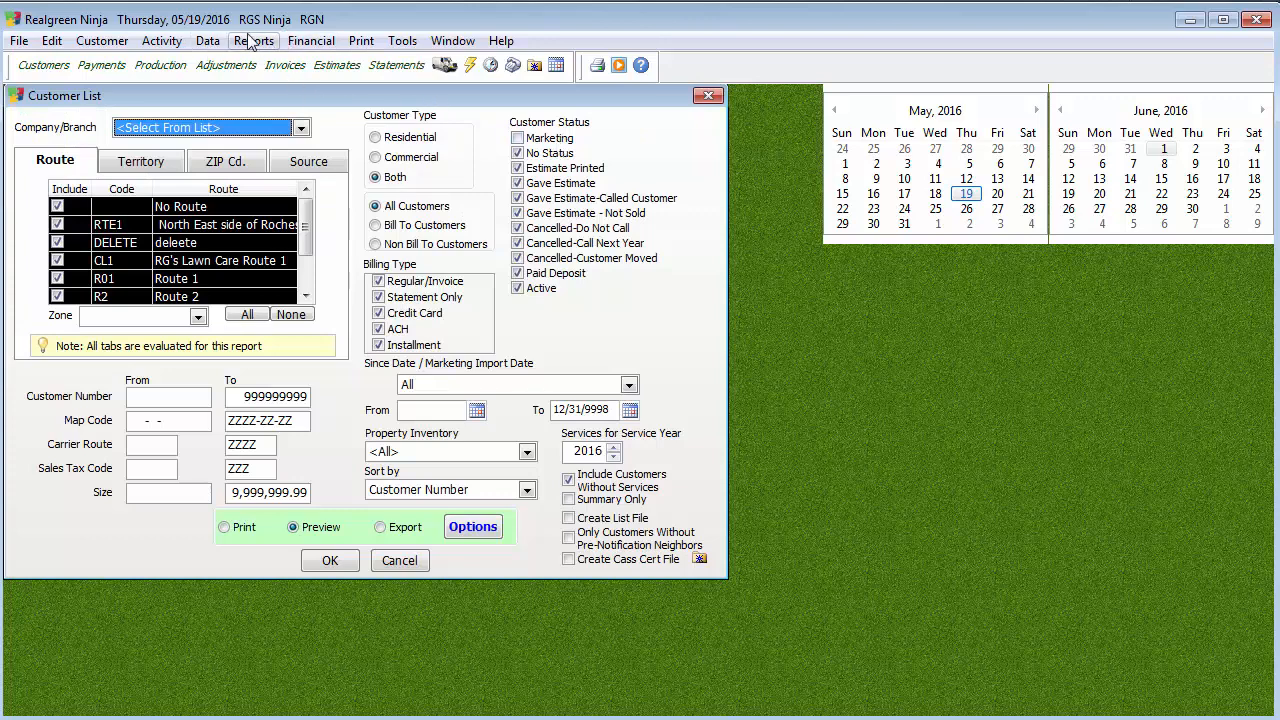
{"action": "left_click", "coordinate": [255, 41]}
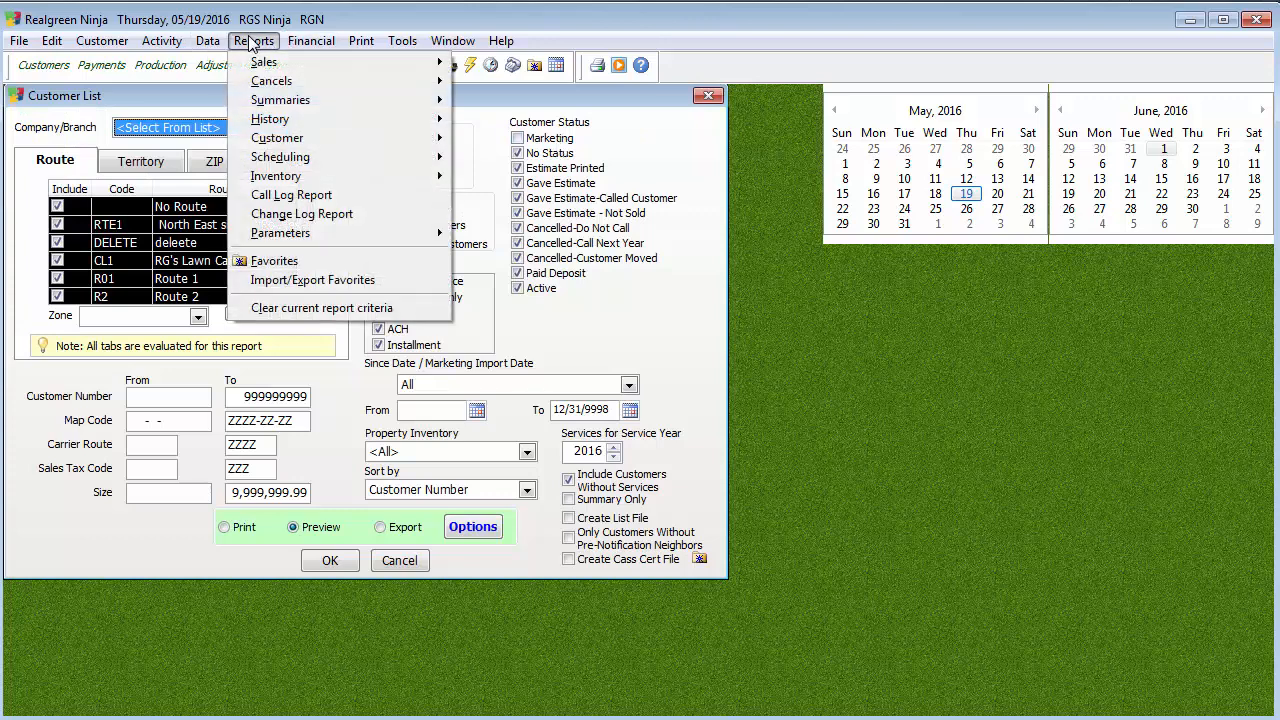
{"action": "left_click", "coordinate": [350, 308]}
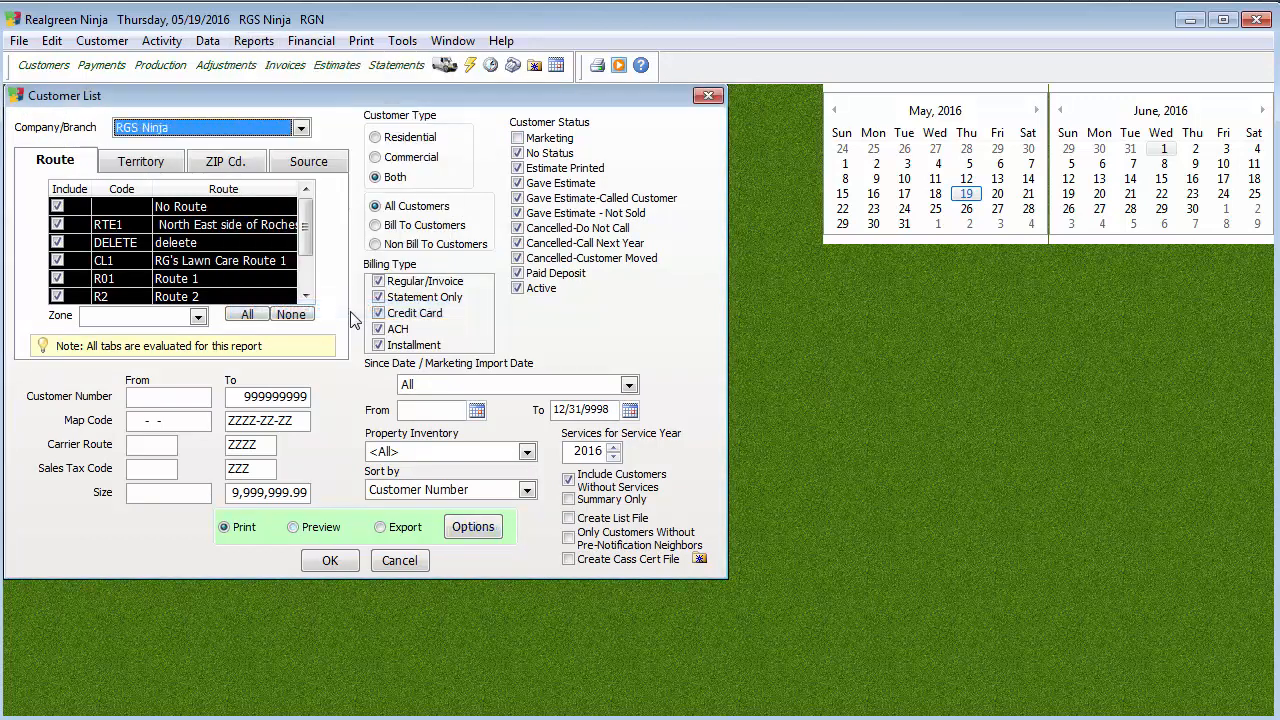
- Preview the unfiltered customer list, check the totals on its last page and close the preview
{"action": "left_click", "coordinate": [300, 527]}
{"action": "left_click", "coordinate": [330, 563]}
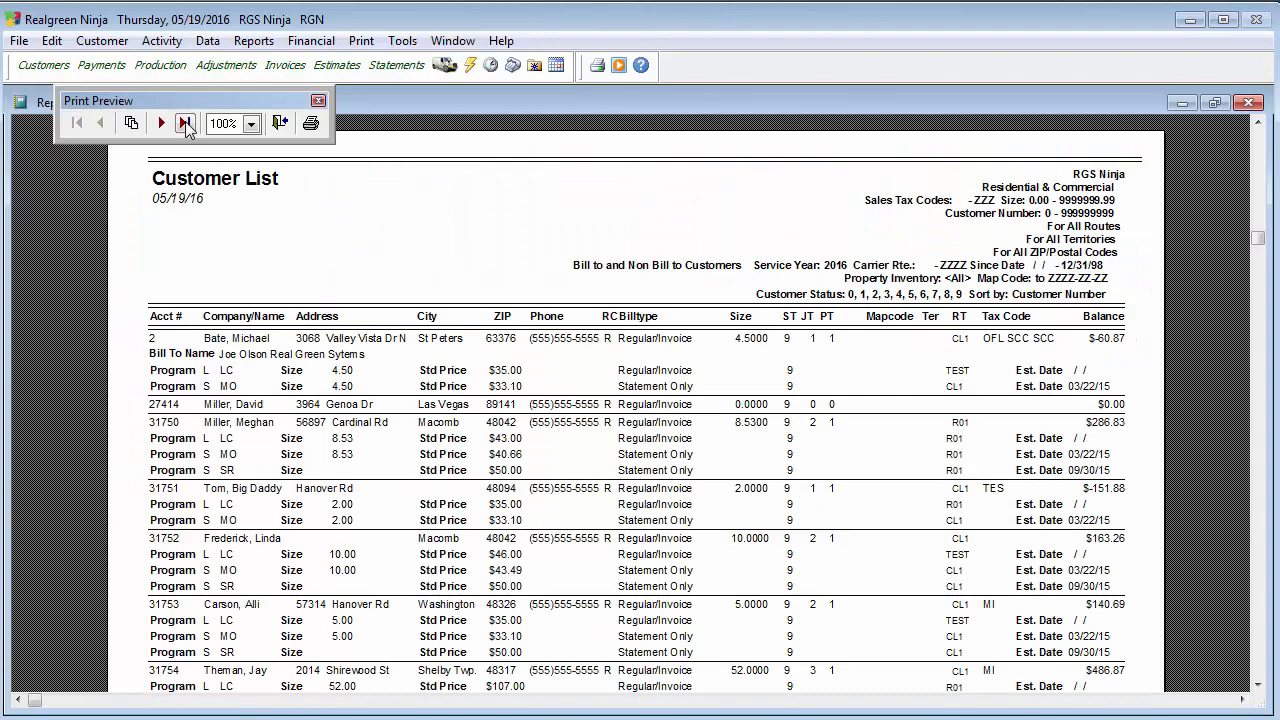
{"action": "left_click", "coordinate": [185, 123]}
{"action": "scroll", "coordinate": [690, 440], "scroll_direction": "down", "scroll_amount": 5}
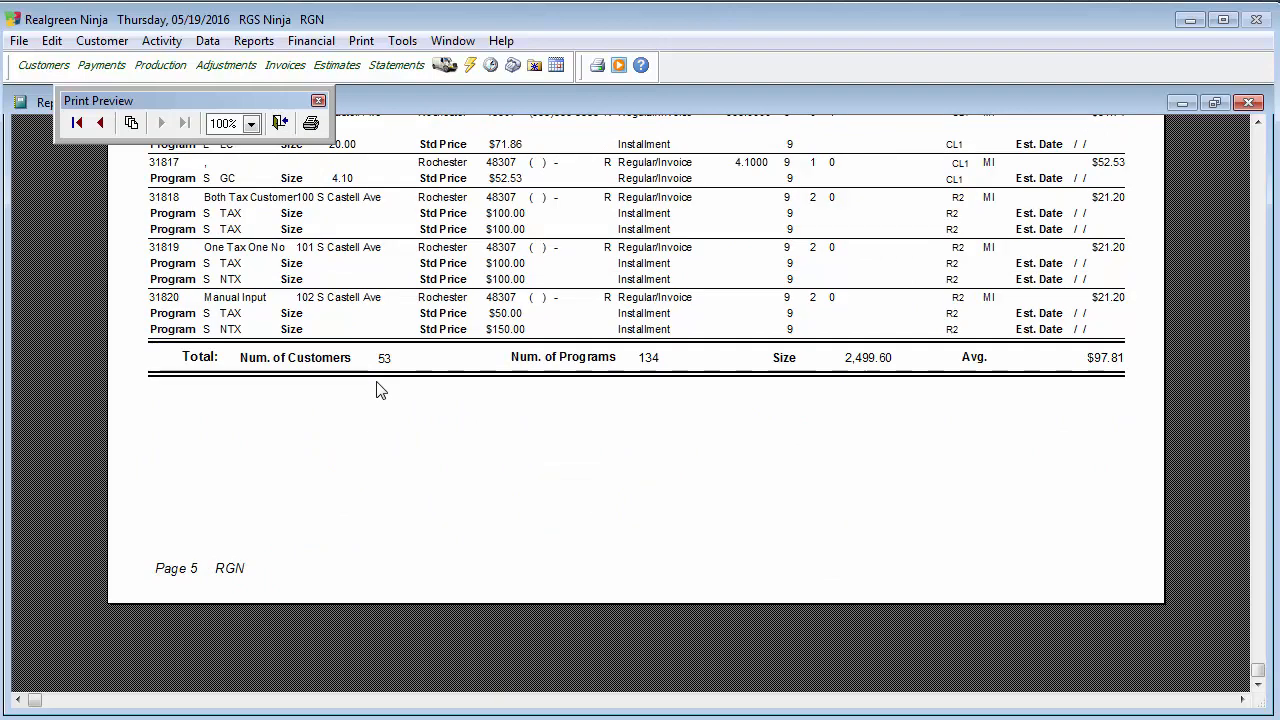
{"action": "left_click", "coordinate": [286, 128]}
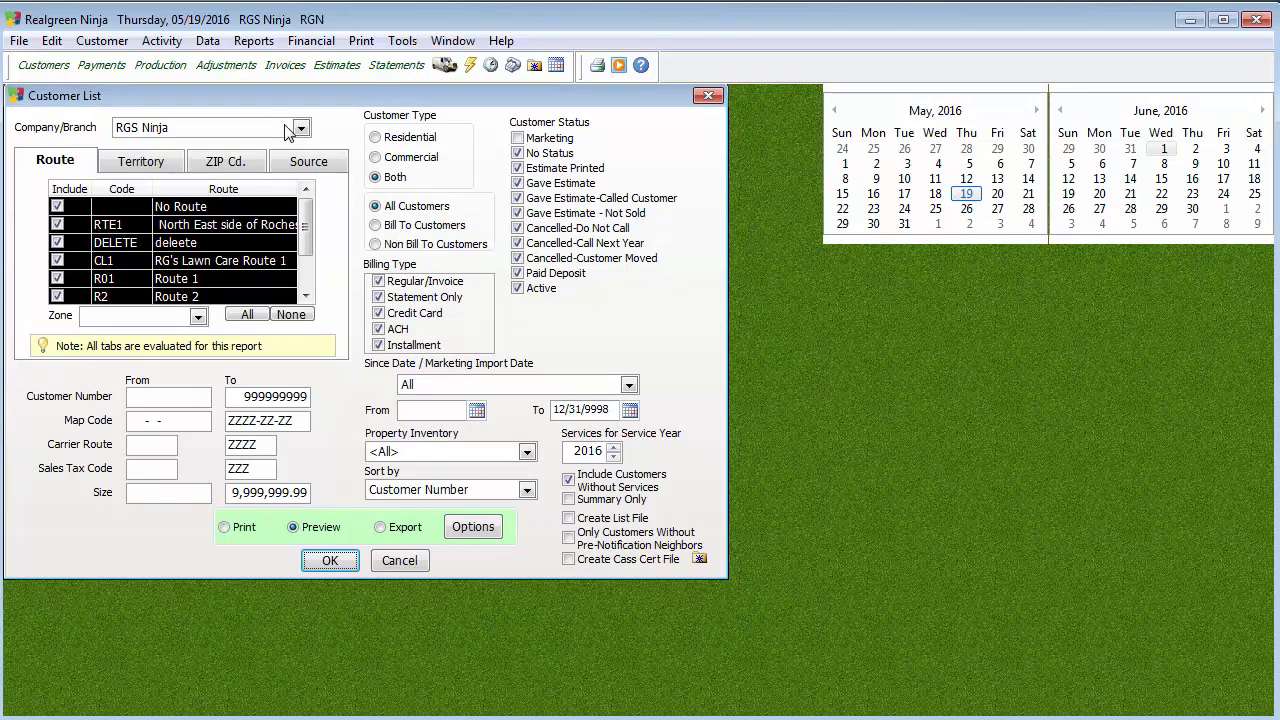
- Enable Filter by Routing Assistant in the report options and run the Customer List preview
{"action": "left_click", "coordinate": [478, 528]}
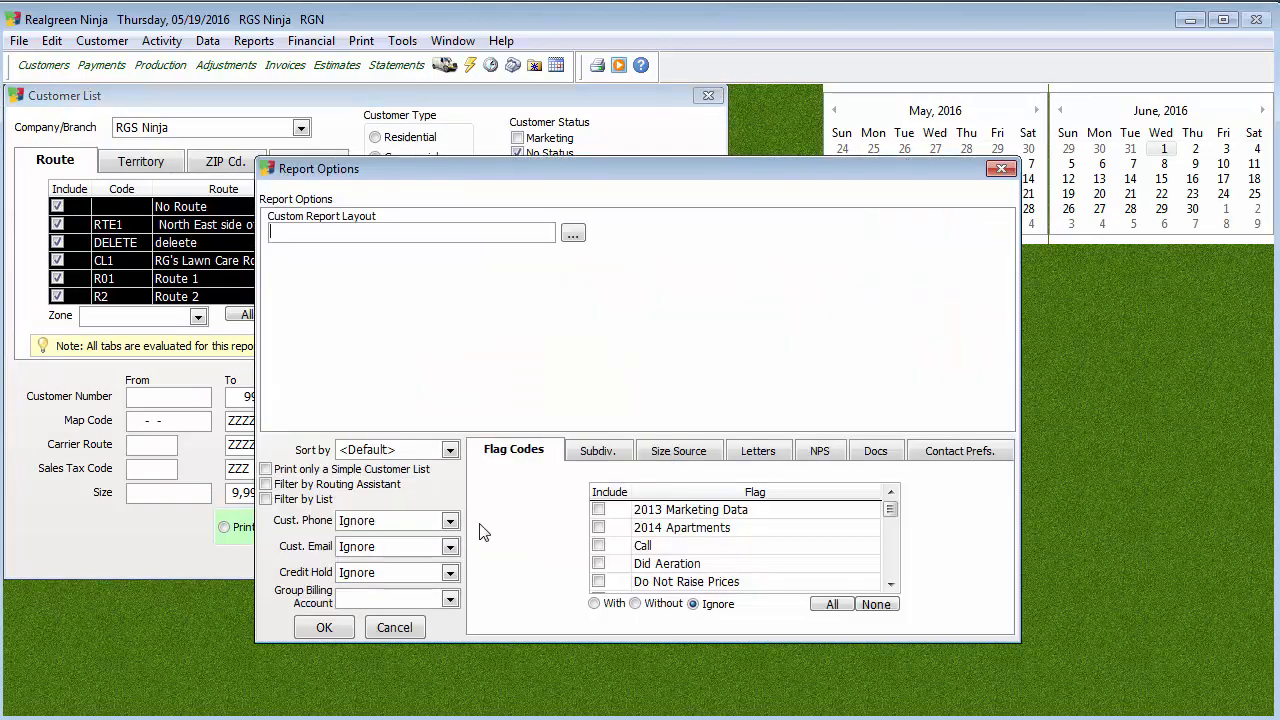
{"action": "left_click", "coordinate": [298, 488]}
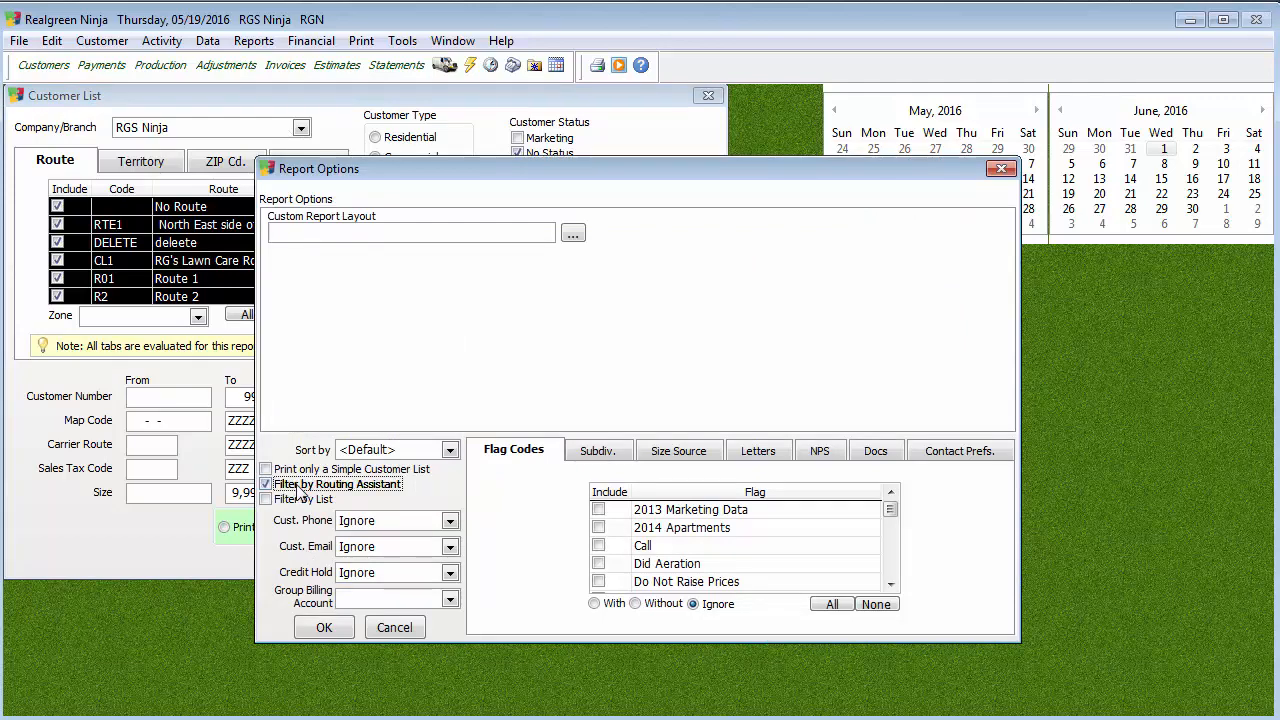
{"action": "left_click", "coordinate": [325, 628]}
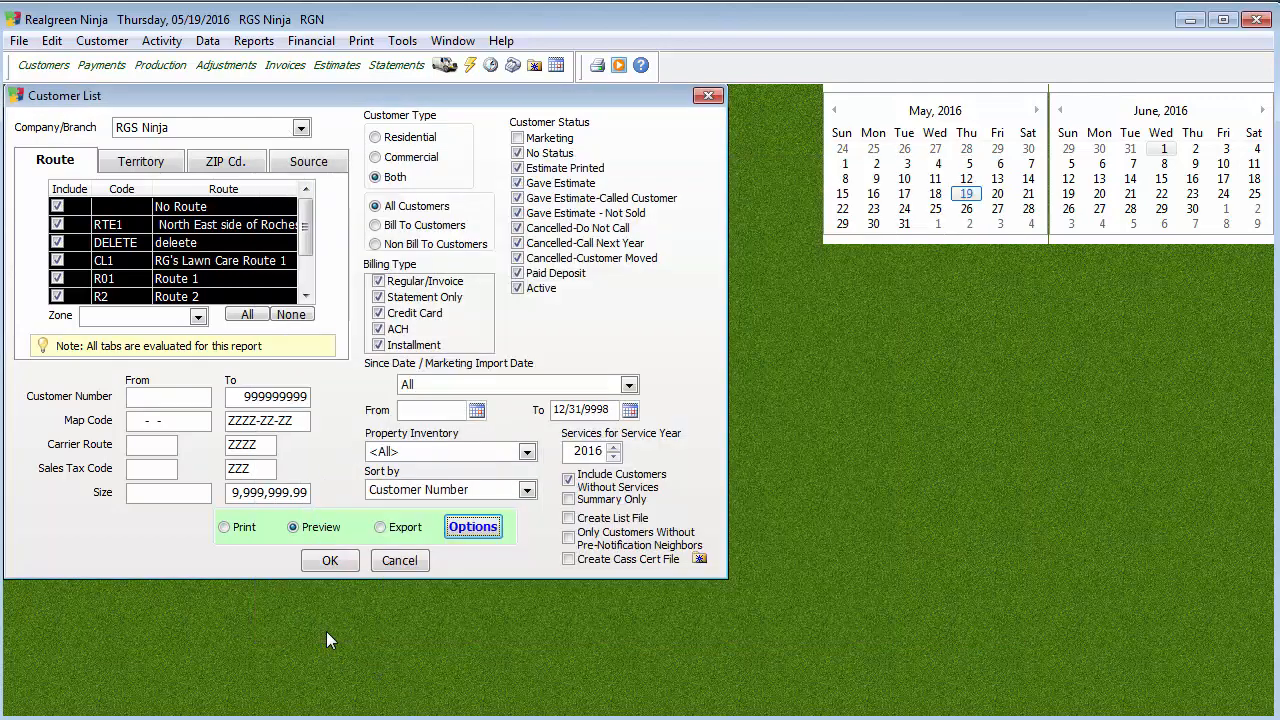
{"action": "left_click", "coordinate": [333, 560]}
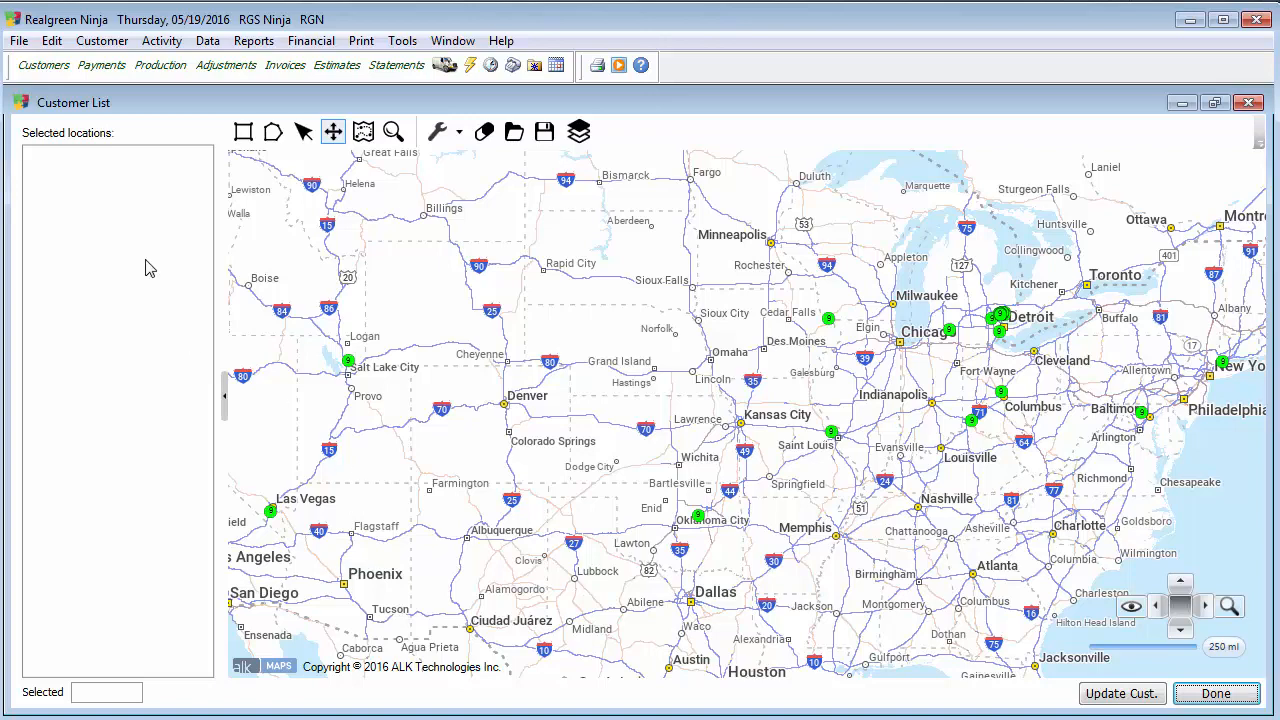
- Select the customer locations around Detroit with a polygon on the map and finish the selection to produce the filtered list
{"action": "left_click_drag", "start_coordinate": [808, 277], "coordinate": [699, 287]}
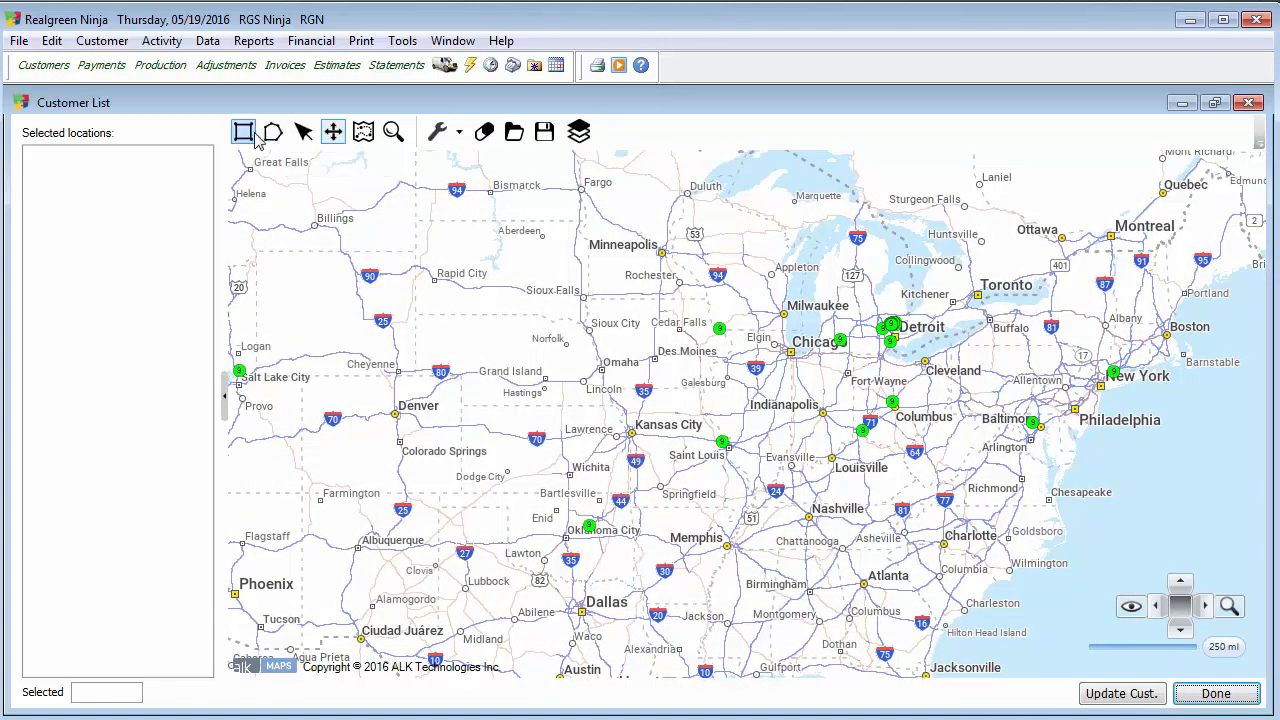
{"action": "left_click_drag", "start_coordinate": [985, 318], "coordinate": [797, 426]}
{"action": "scroll", "coordinate": [740, 430], "scroll_direction": "up", "scroll_amount": 3}
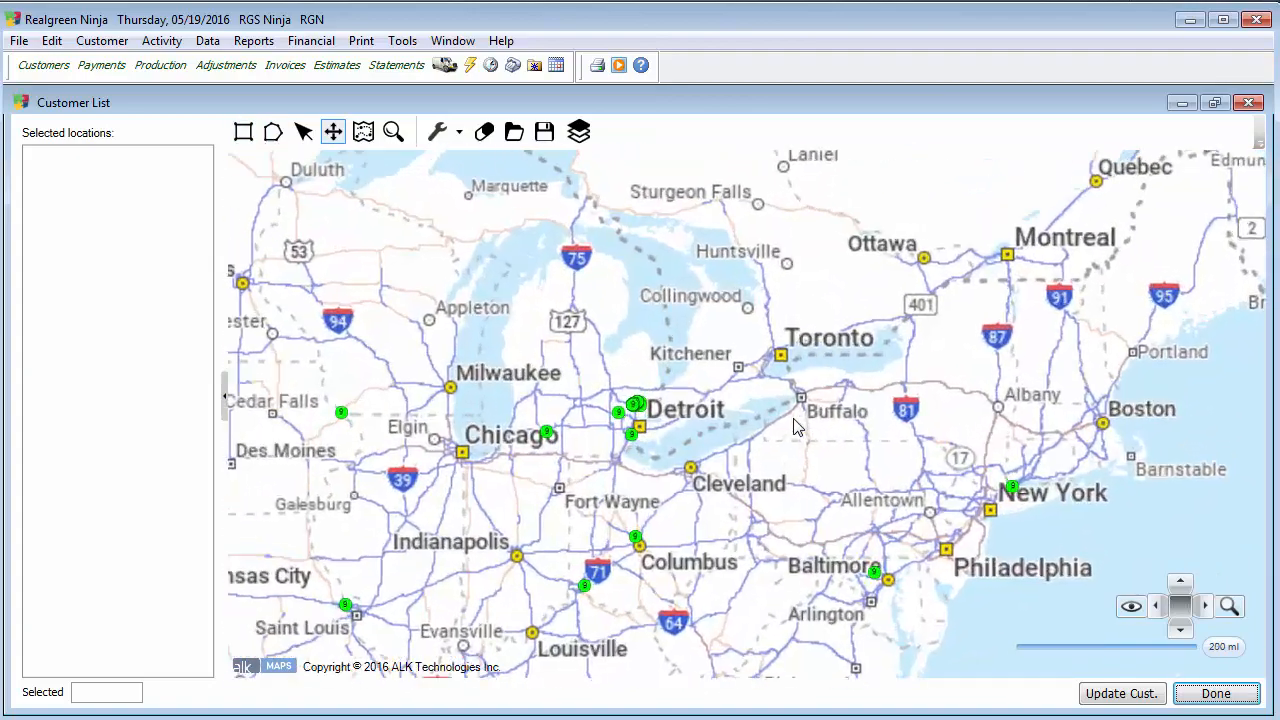
{"action": "scroll", "coordinate": [944, 380], "scroll_direction": "down", "scroll_amount": 3}
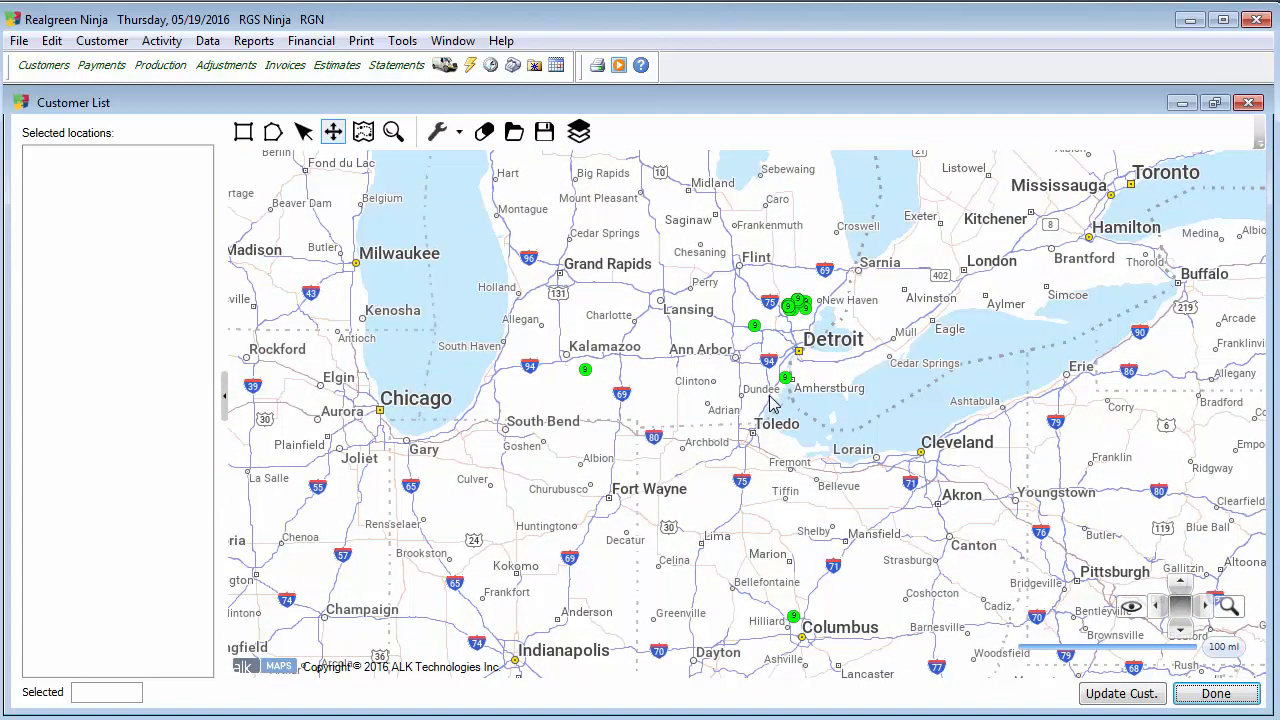
{"action": "left_click", "coordinate": [279, 131]}
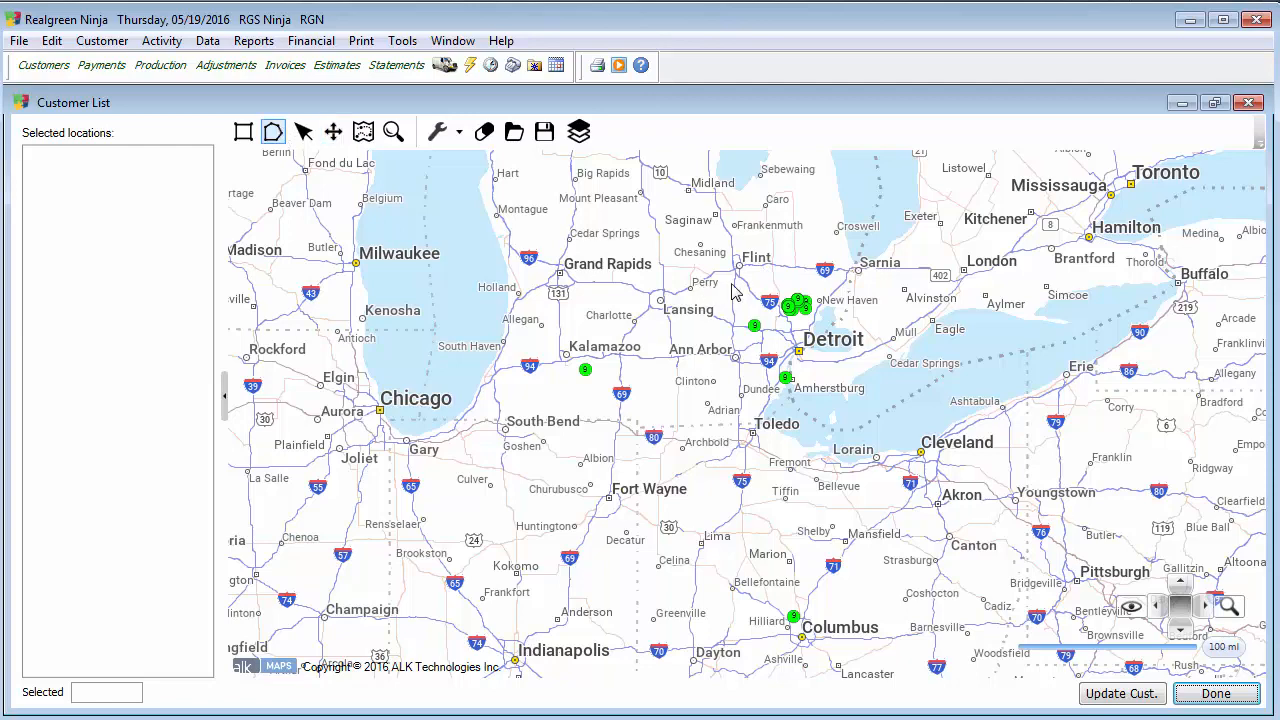
{"action": "mouse_move", "coordinate": [797, 272]}
{"action": "left_mouse_down"}
{"action": "mouse_move", "coordinate": [774, 267]}
{"action": "mouse_move", "coordinate": [703, 383]}
{"action": "mouse_move", "coordinate": [794, 438]}
{"action": "mouse_move", "coordinate": [847, 350]}
{"action": "mouse_move", "coordinate": [855, 259]}
{"action": "mouse_move", "coordinate": [781, 269]}
{"action": "mouse_move", "coordinate": [756, 256]}
{"action": "left_mouse_up"}
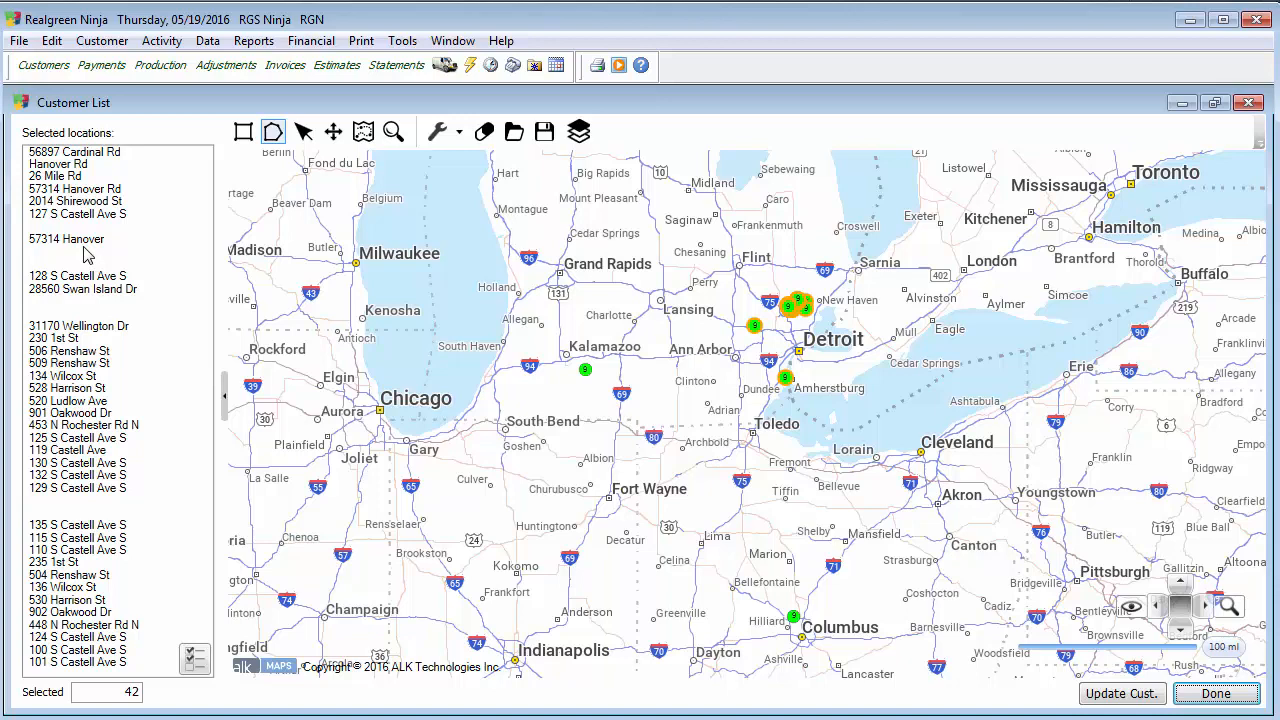
{"action": "left_click", "coordinate": [1215, 693]}
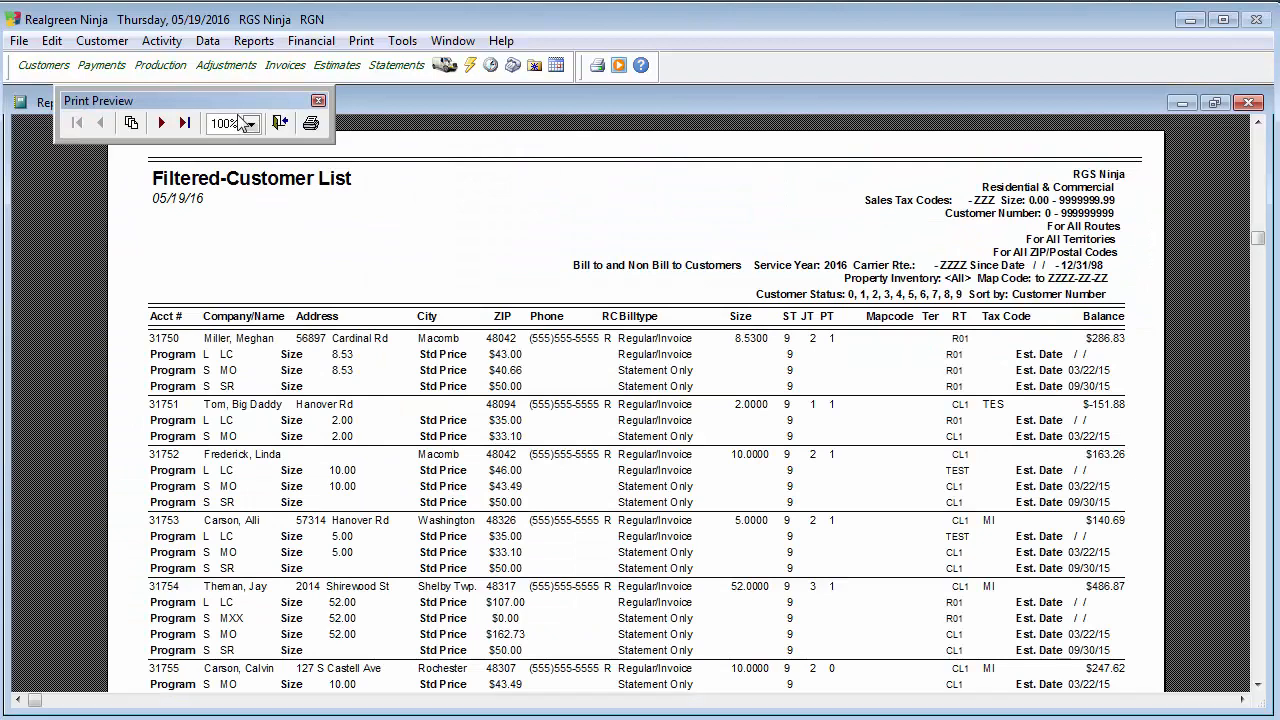
- Check the totals on the last page of the filtered customer list and close the preview
{"action": "left_click", "coordinate": [184, 122]}
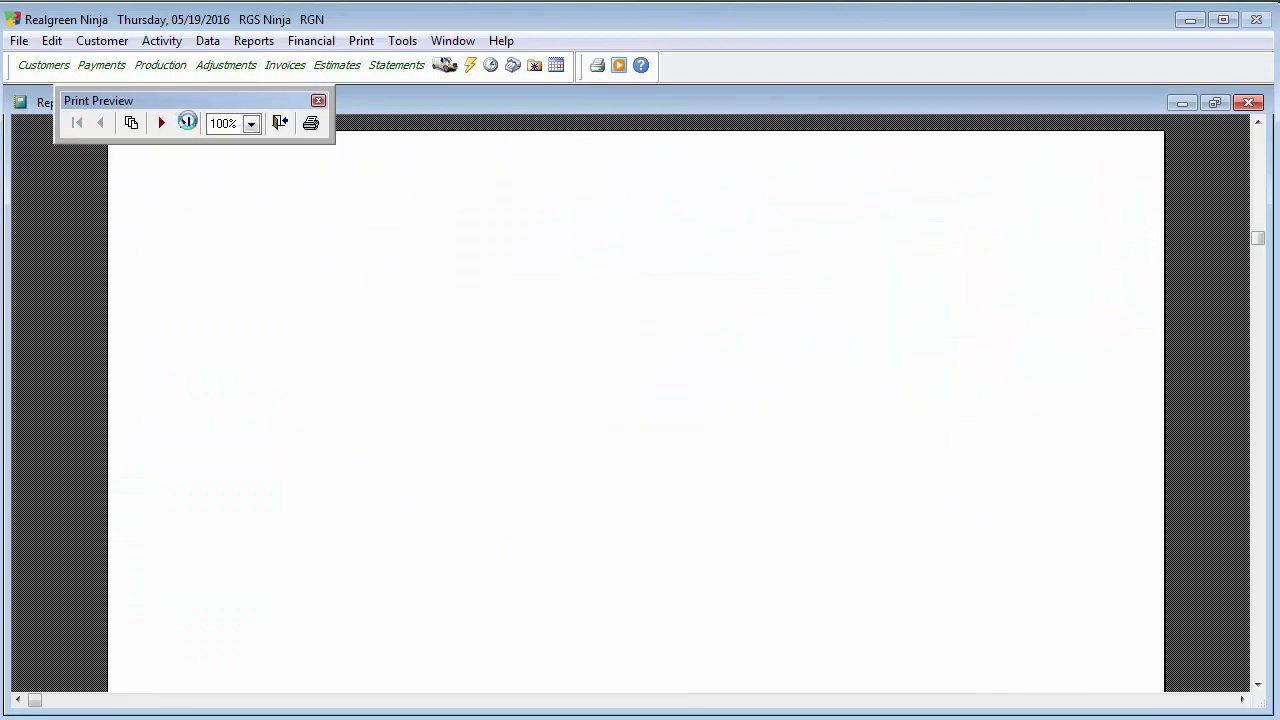
{"action": "scroll", "coordinate": [734, 478], "scroll_direction": "down", "scroll_amount": 5}
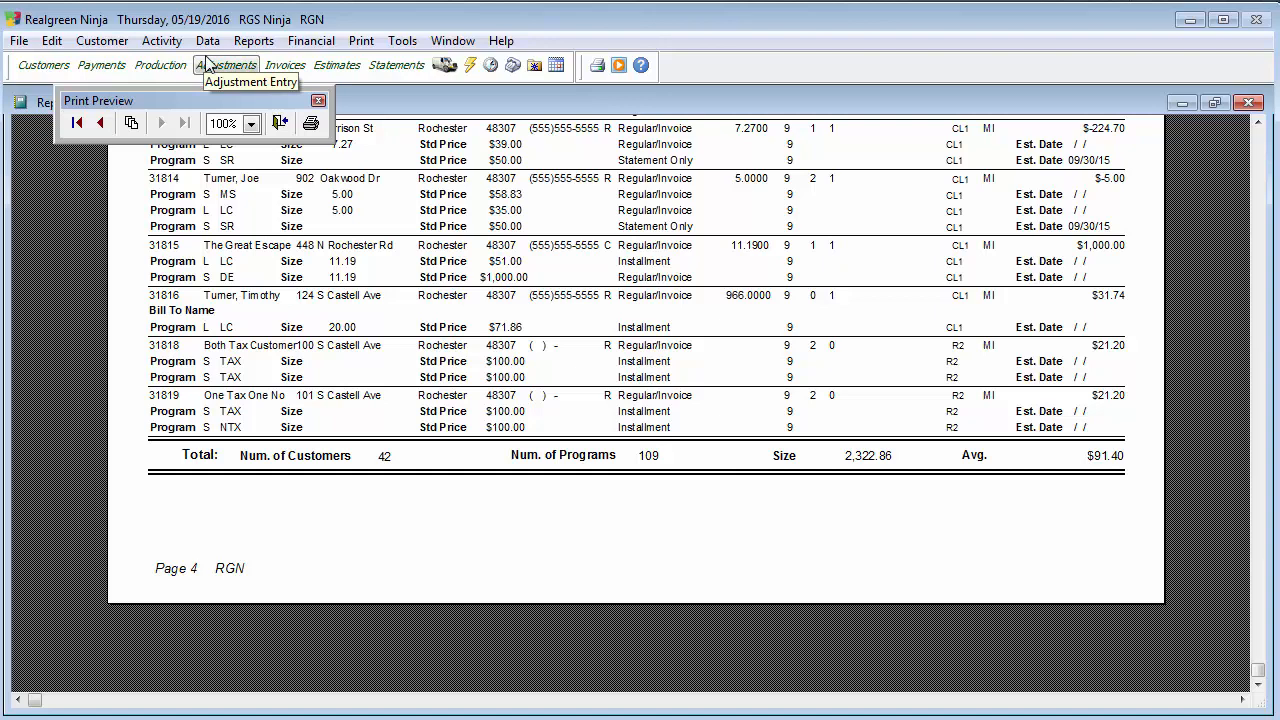
{"action": "left_click", "coordinate": [279, 122]}
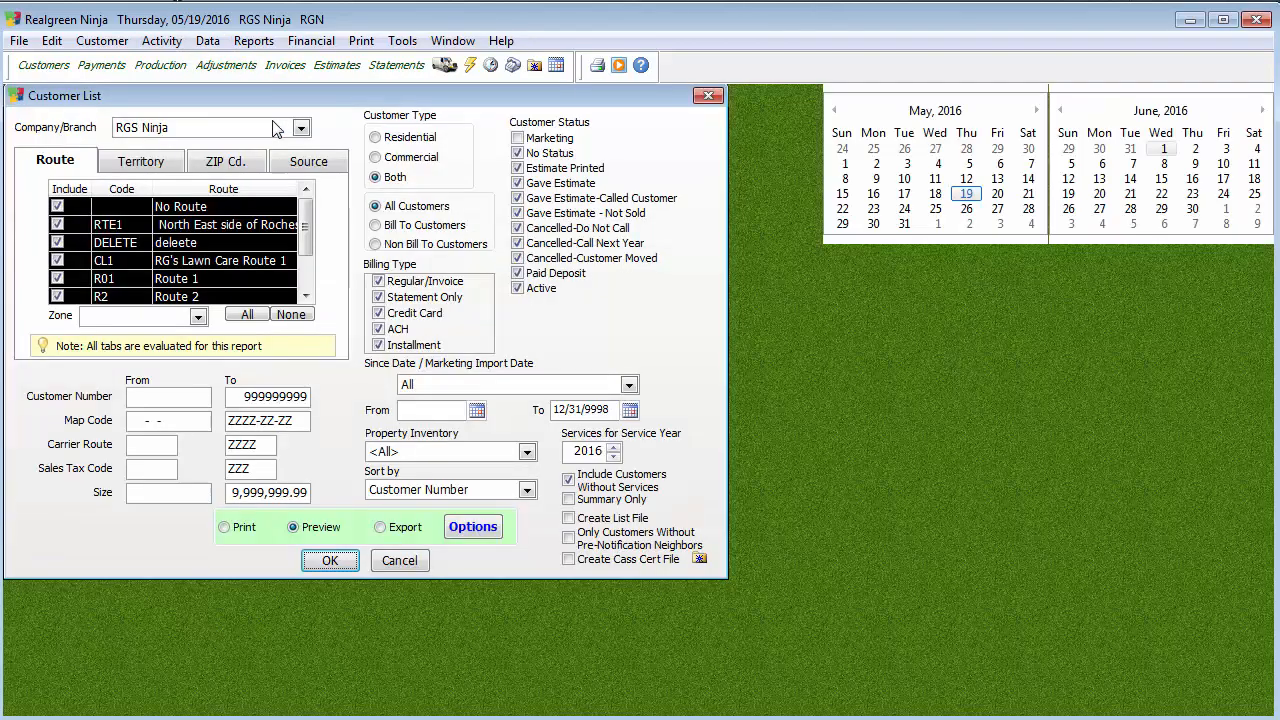
- Dismiss the report options without changes and clear the current report criteria of the Customer List
{"action": "left_click", "coordinate": [470, 527]}
{"action": "left_click", "coordinate": [394, 627]}
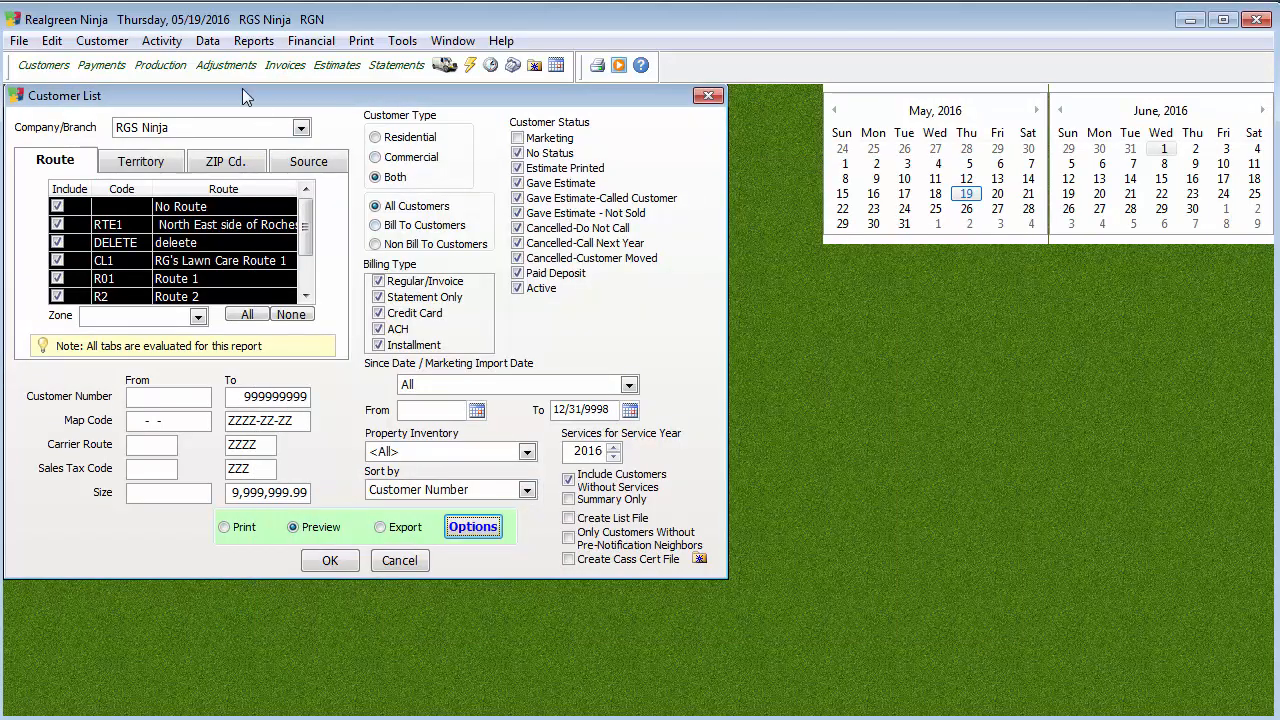
{"action": "left_click", "coordinate": [236, 44]}
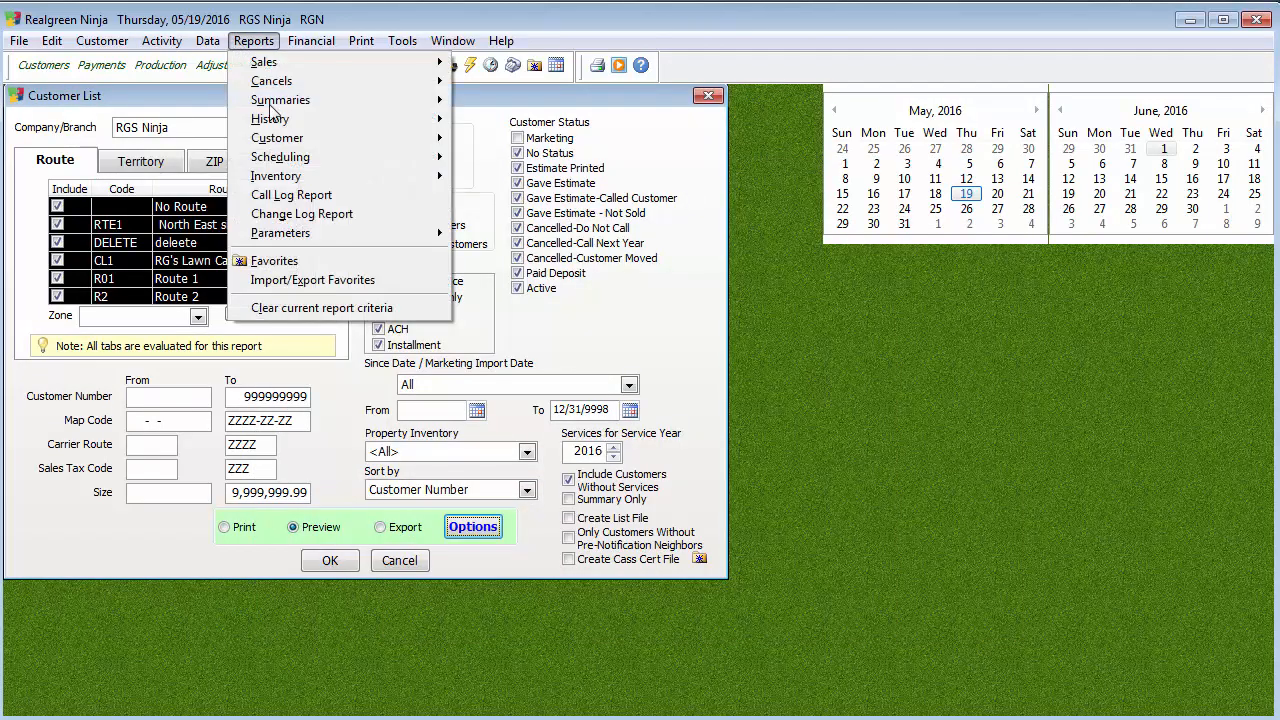
{"action": "left_click", "coordinate": [309, 307]}
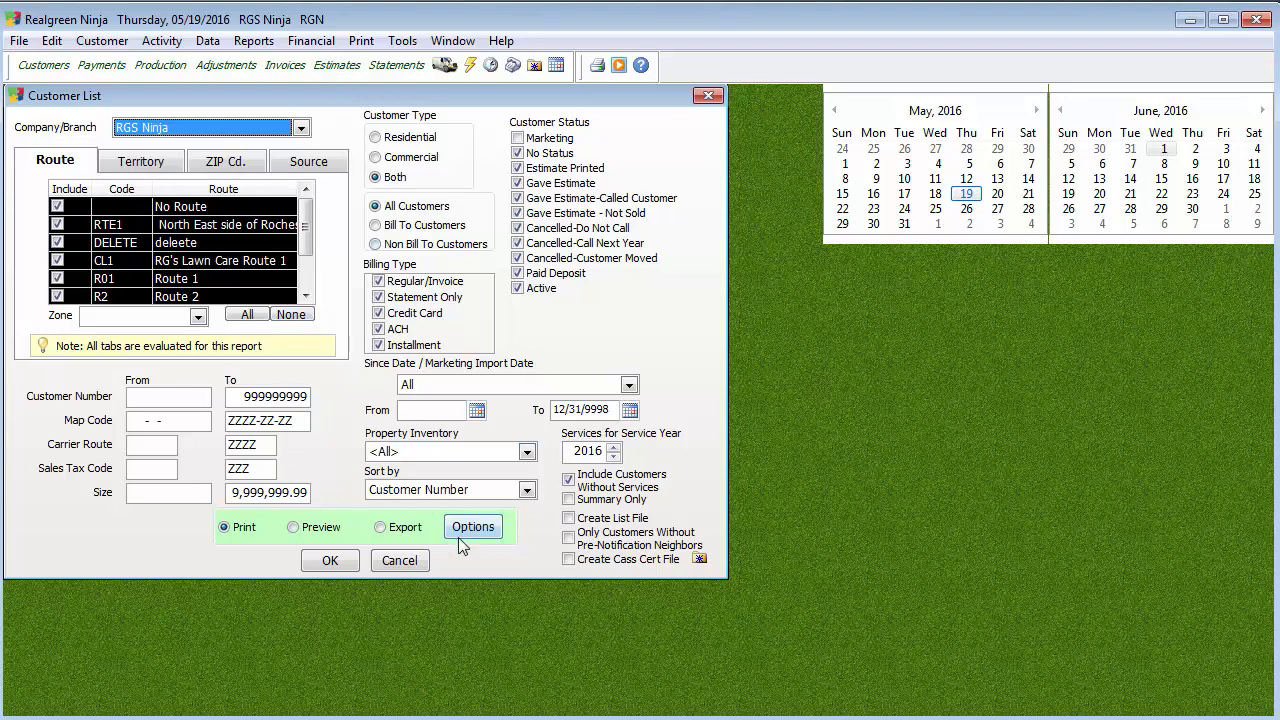
- Export the customer list with the Routing Assistant export type, view the customers on the map and close it
{"action": "left_click", "coordinate": [381, 527]}
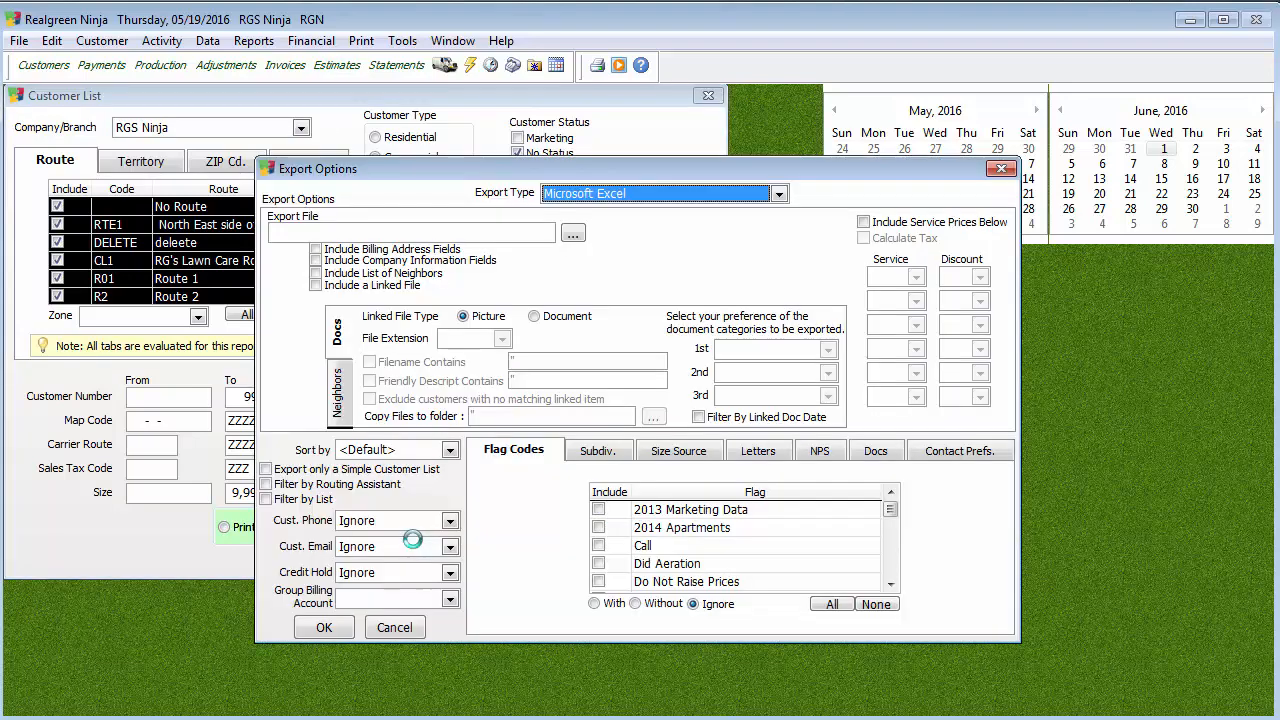
{"action": "left_click", "coordinate": [712, 196]}
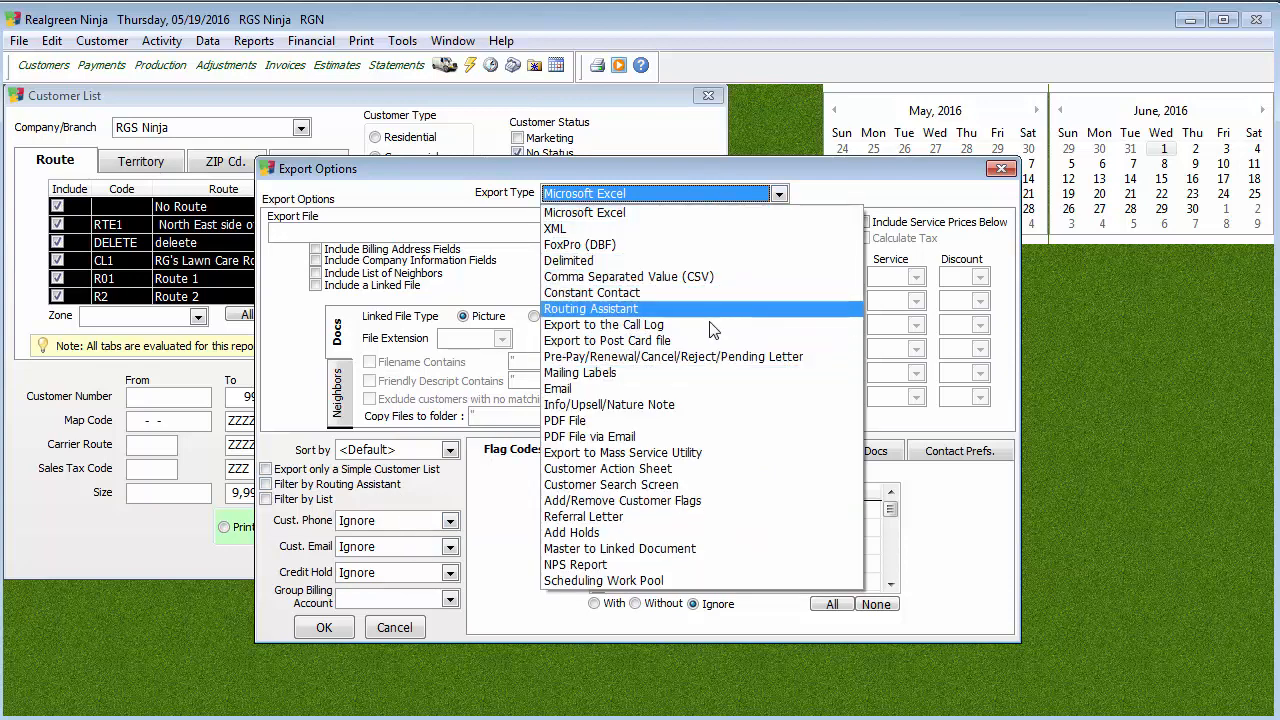
{"action": "left_click", "coordinate": [620, 308]}
{"action": "left_click", "coordinate": [337, 628]}
{"action": "left_click", "coordinate": [330, 561]}
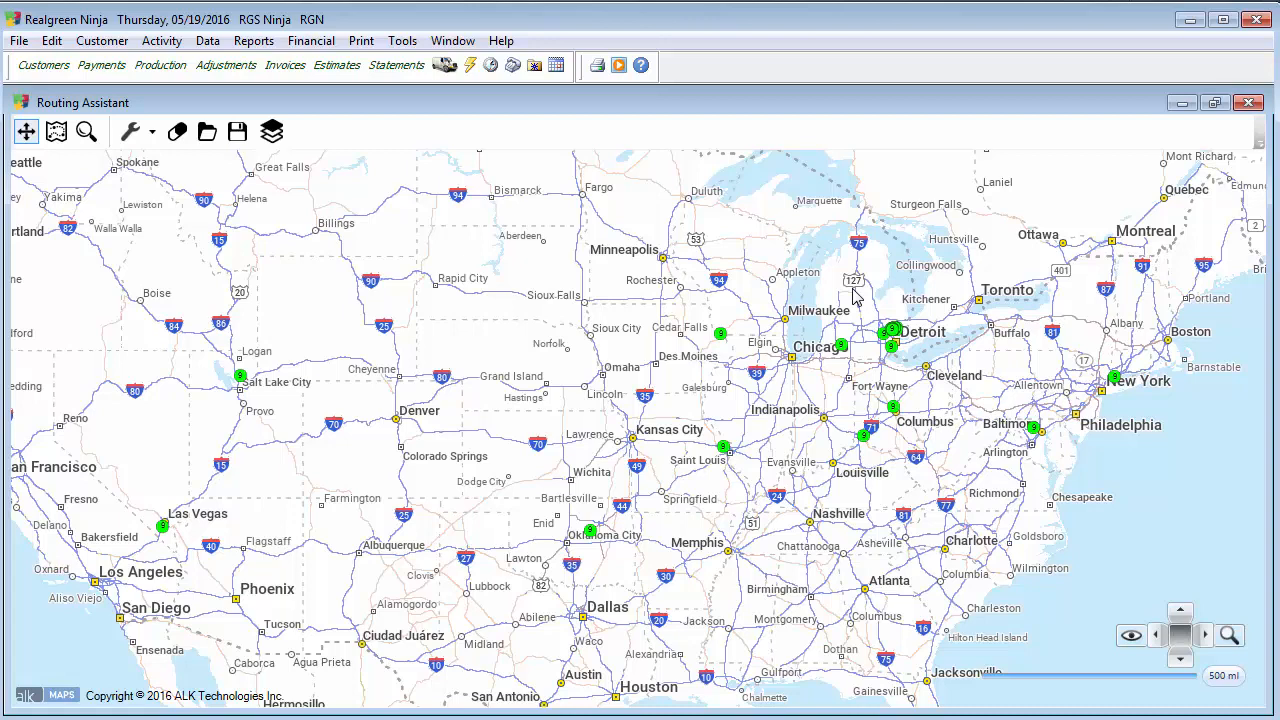
{"action": "left_click", "coordinate": [1249, 110]}
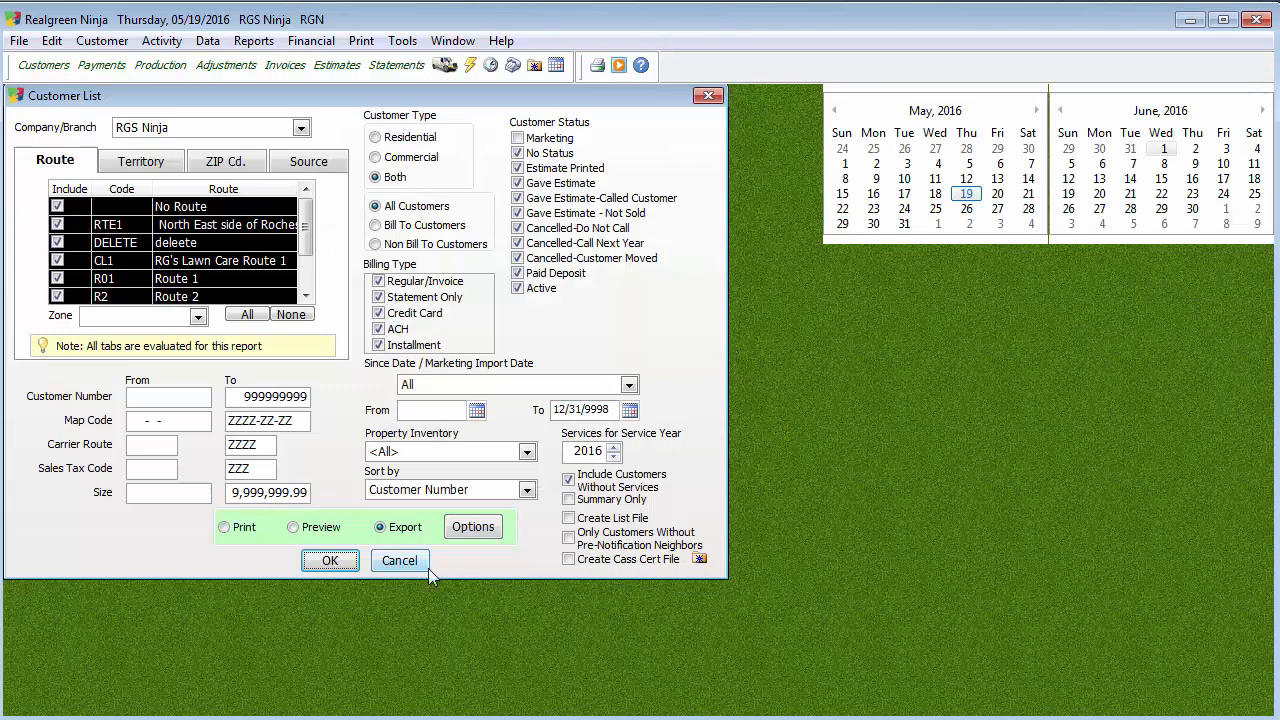
- Switch the report output to Preview and enable Filter by Routing Assistant in its options
{"action": "left_click", "coordinate": [293, 527]}
{"action": "left_click", "coordinate": [495, 526]}
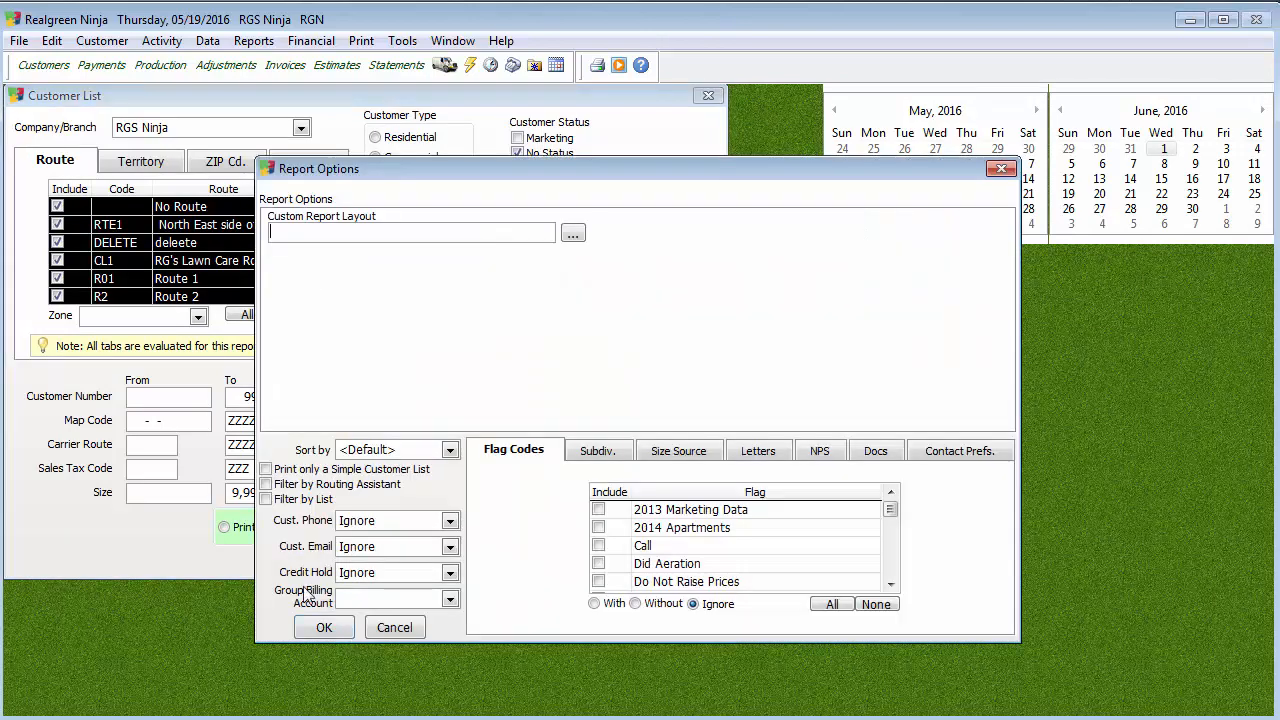
{"action": "left_click", "coordinate": [328, 484]}
{"action": "left_click", "coordinate": [337, 630]}
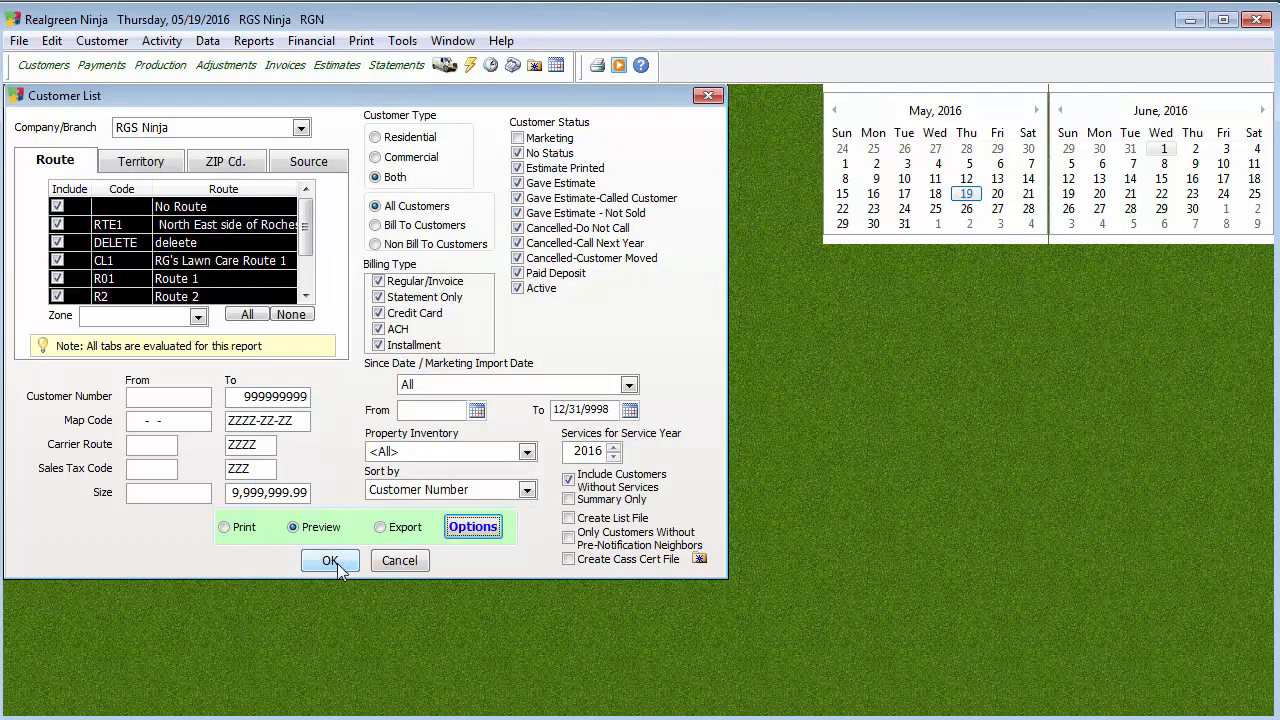
- Switch the output to Export with the Pre-Pay/Renewal/Cancel/Reject/Pending Letter type and run the report to the map selection
{"action": "left_click", "coordinate": [380, 527]}
{"action": "left_click", "coordinate": [472, 527]}
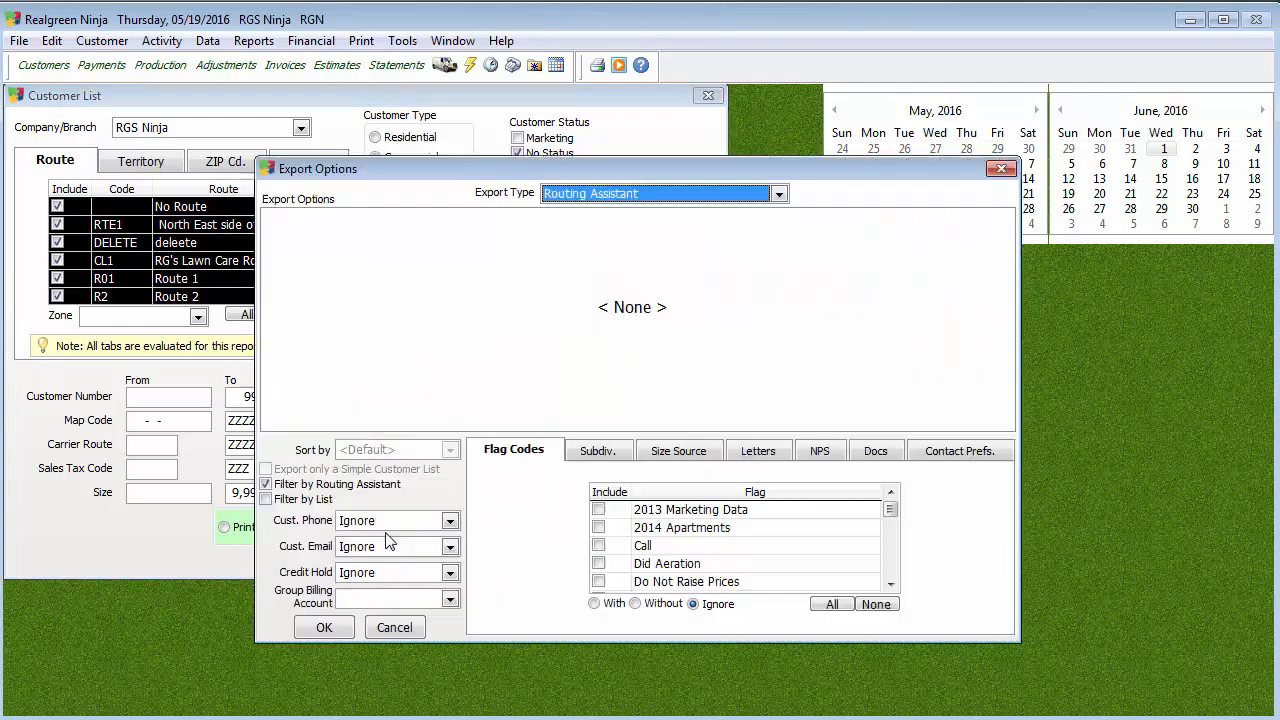
{"action": "left_click", "coordinate": [614, 190]}
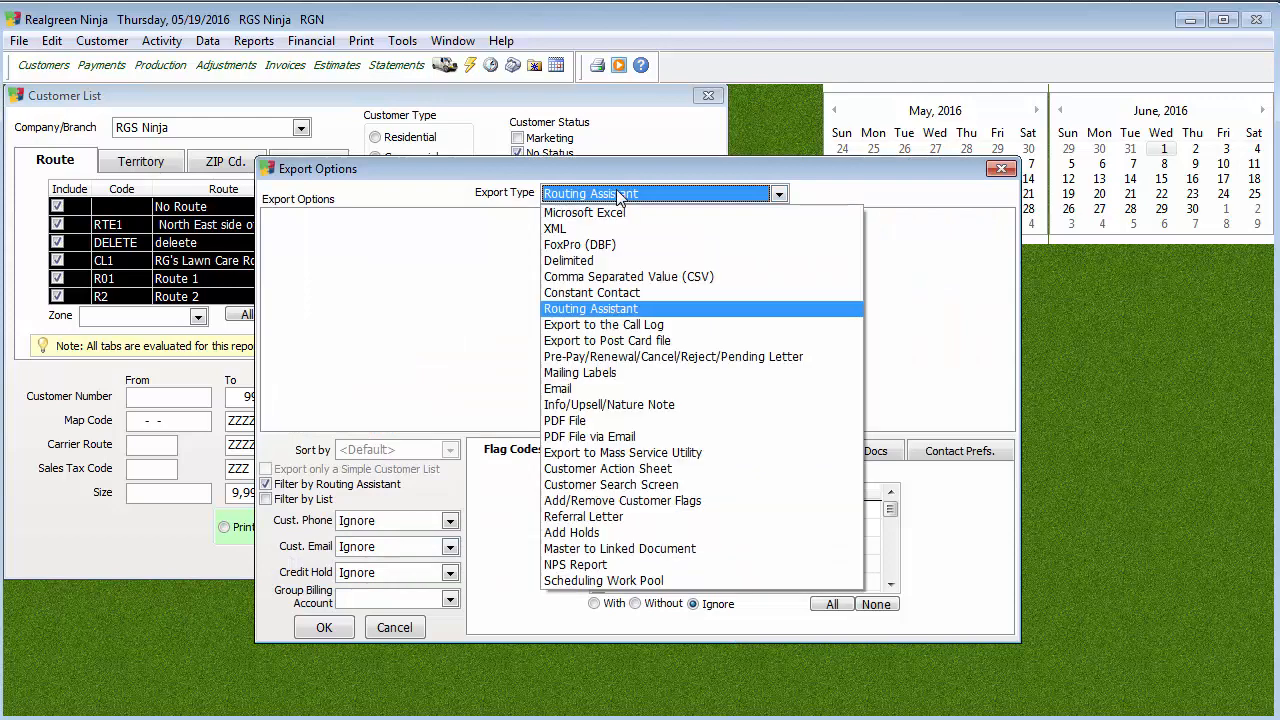
{"action": "left_click", "coordinate": [660, 365]}
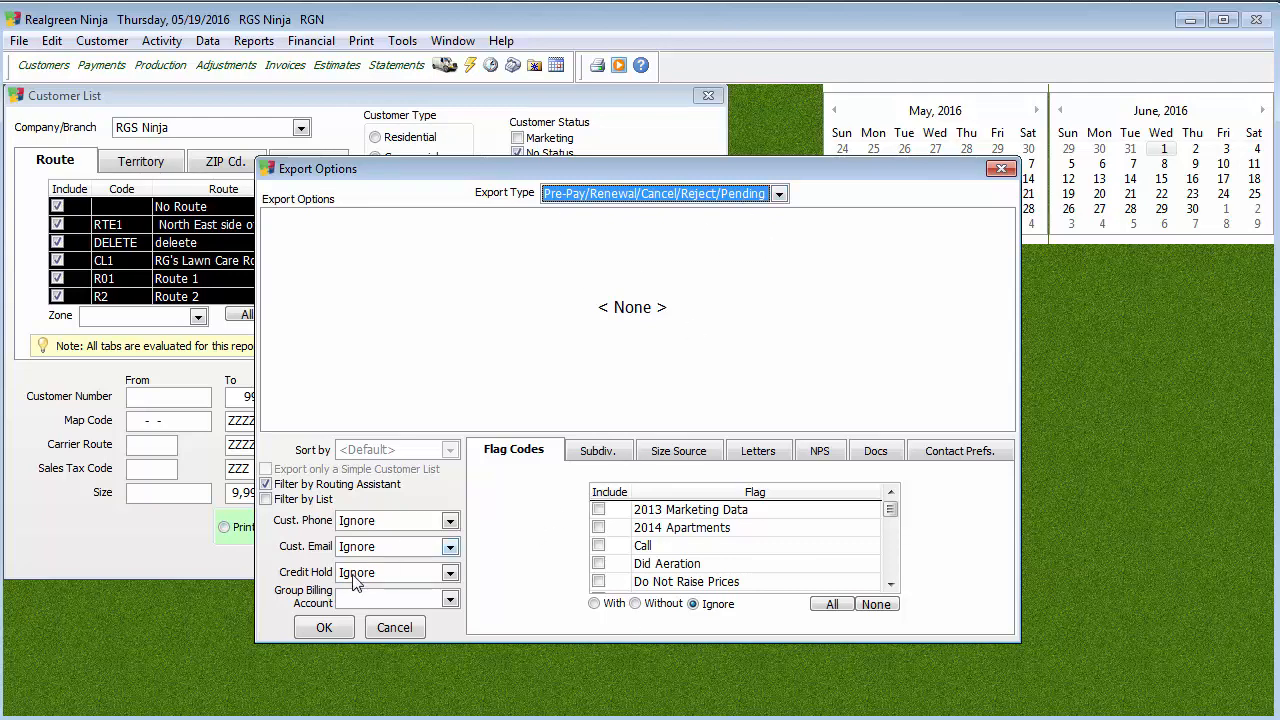
{"action": "left_click", "coordinate": [330, 630]}
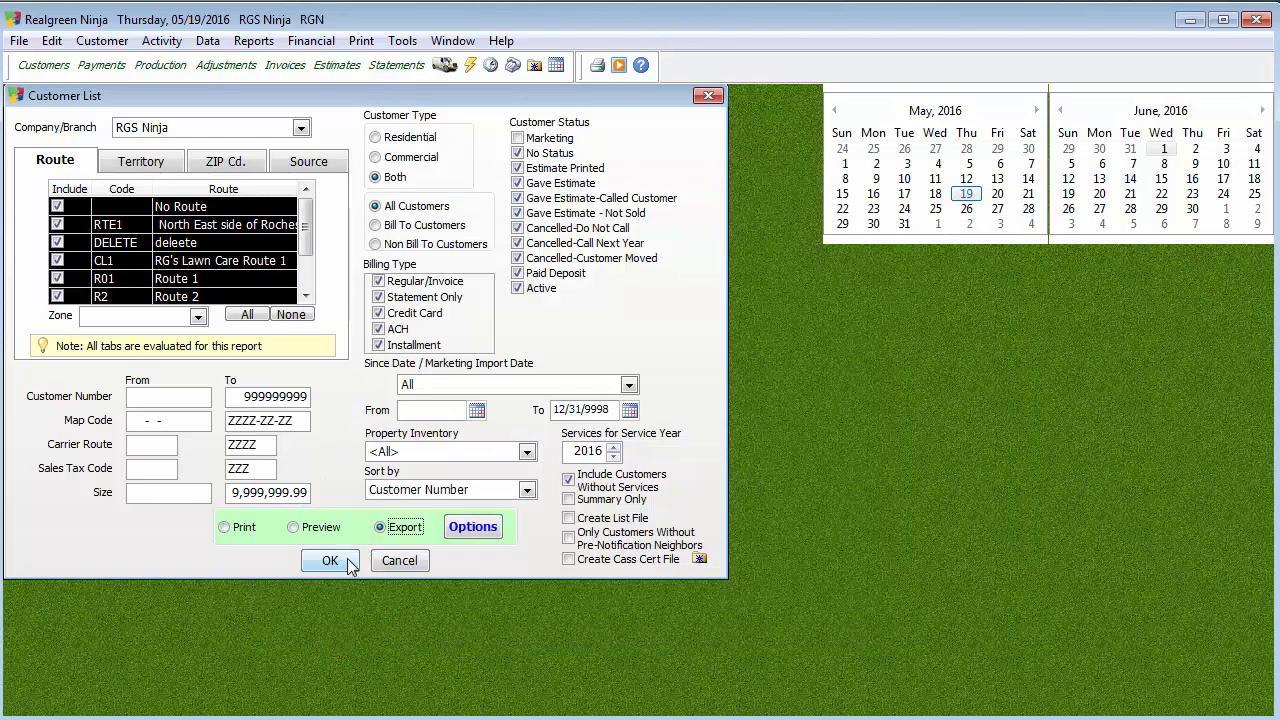
{"action": "left_click", "coordinate": [330, 560]}
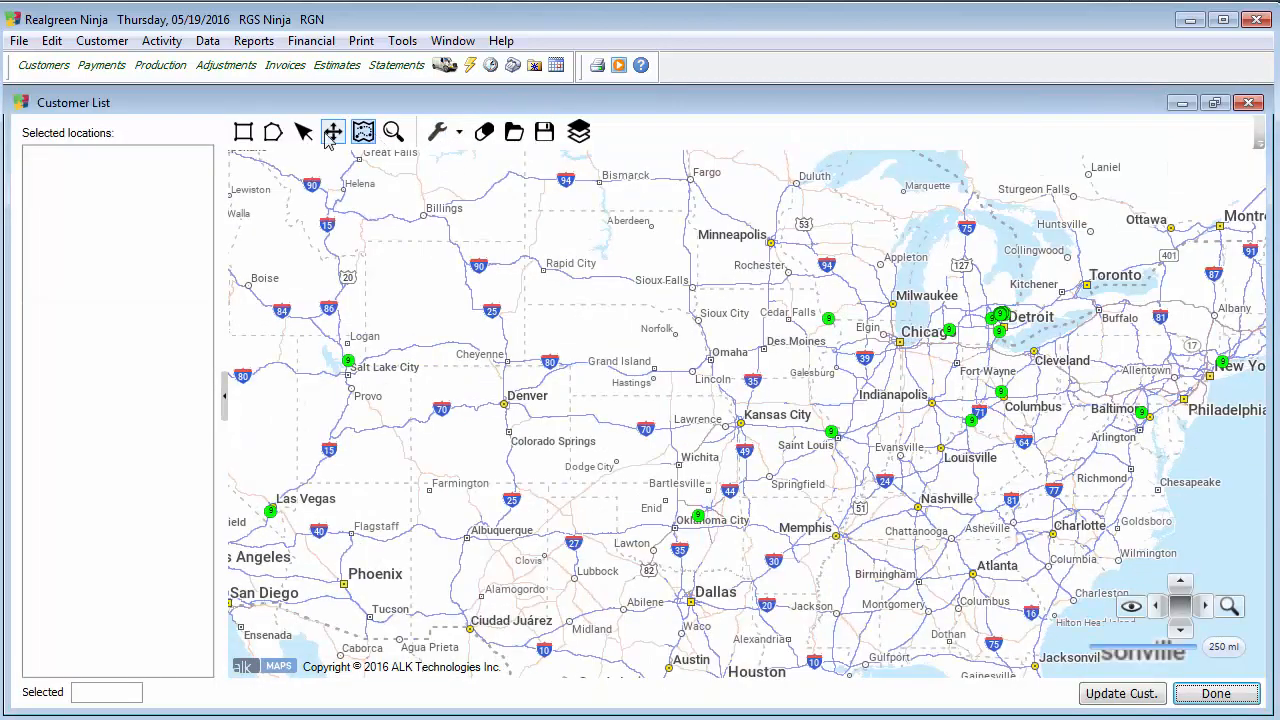
- Outline the customers at Salt Lake City, Oklahoma City and Las Vegas with polygon selections and export them to the letter
{"action": "left_click", "coordinate": [273, 131]}
{"action": "left_click", "coordinate": [352, 335]}
{"action": "mouse_move", "coordinate": [598, 531]}
{"action": "left_mouse_down"}
{"action": "mouse_move", "coordinate": [823, 403]}
{"action": "mouse_move", "coordinate": [481, 291]}
{"action": "mouse_move", "coordinate": [328, 283]}
{"action": "left_mouse_up"}
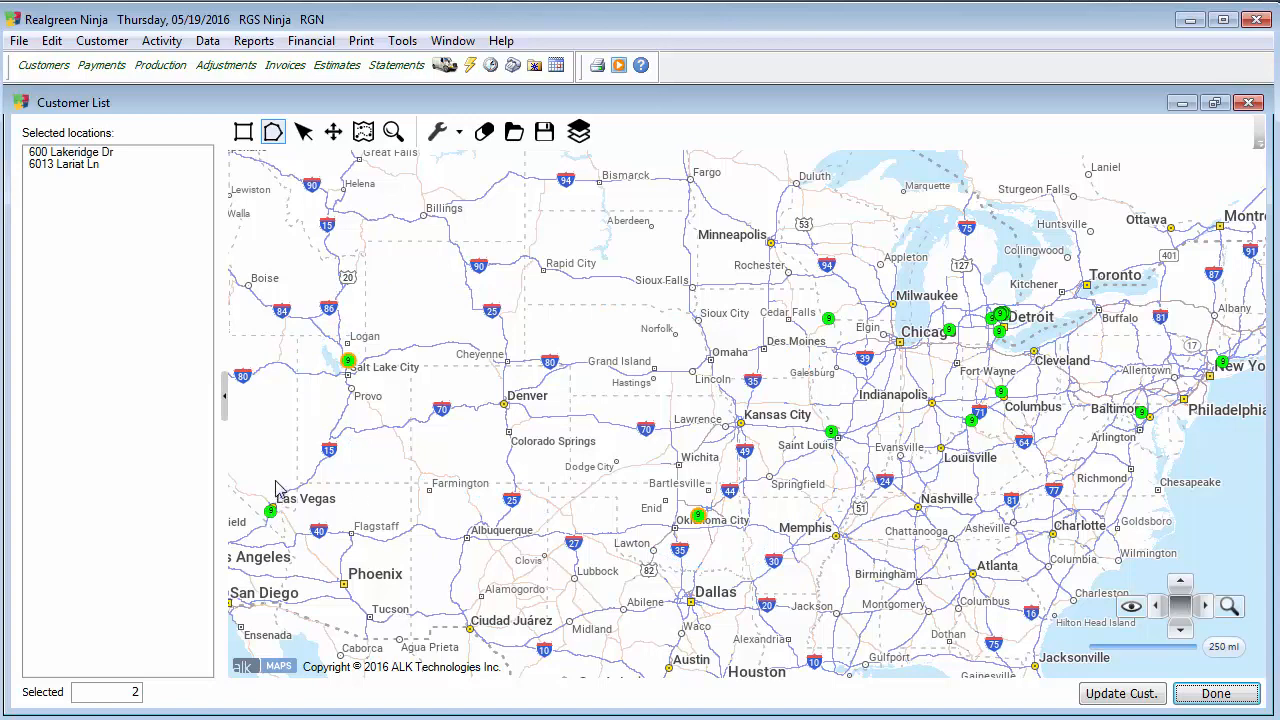
{"action": "left_click_drag", "start_coordinate": [275, 481], "coordinate": [264, 467]}
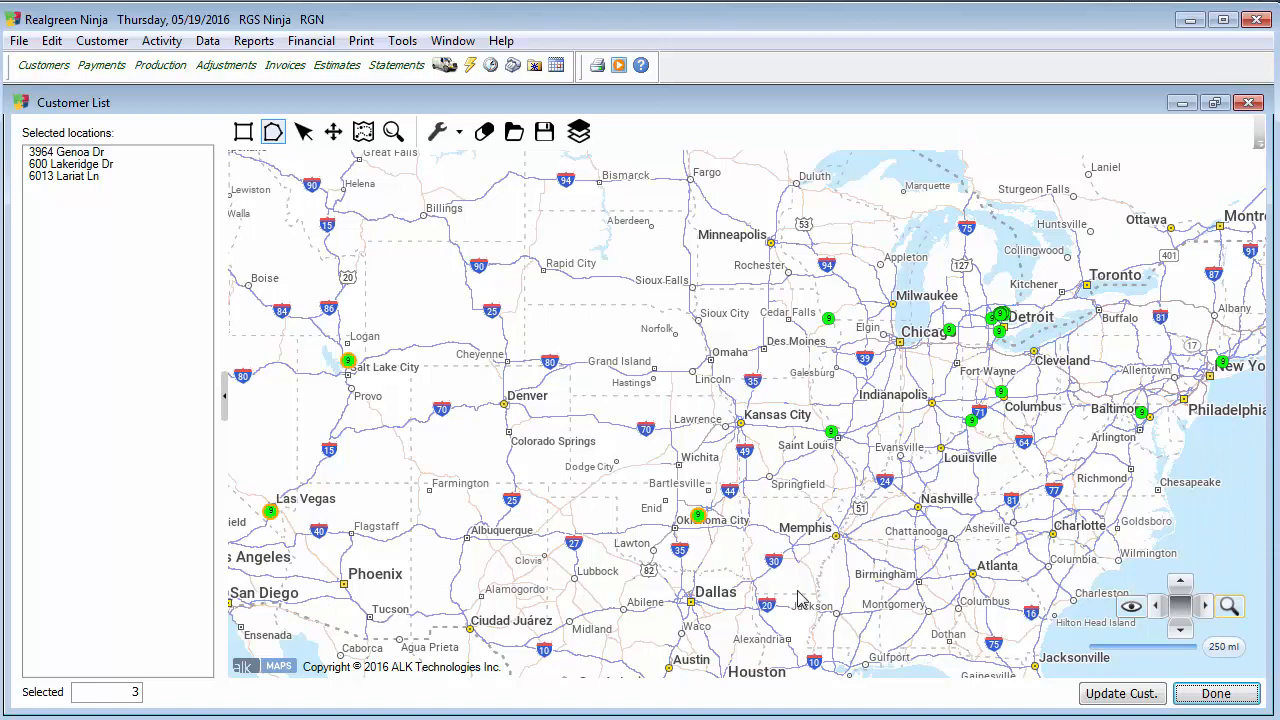
{"action": "mouse_move", "coordinate": [113, 169]}
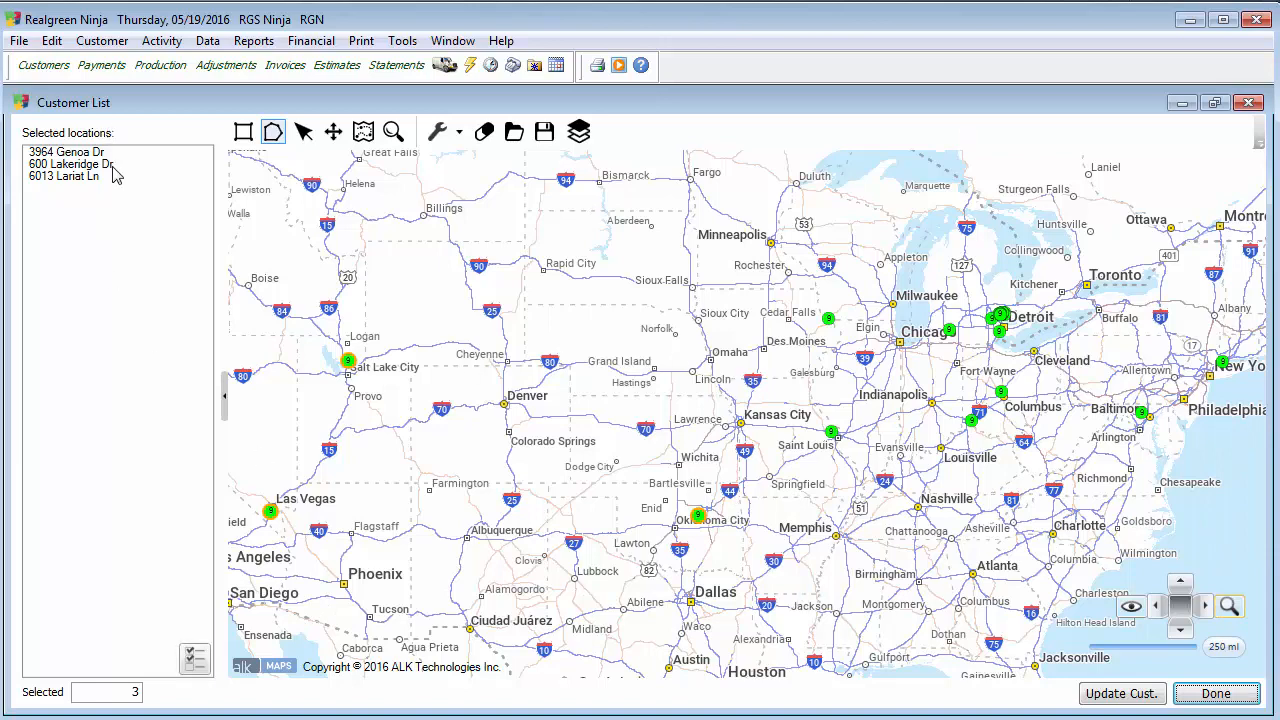
{"action": "left_click", "coordinate": [1216, 693]}
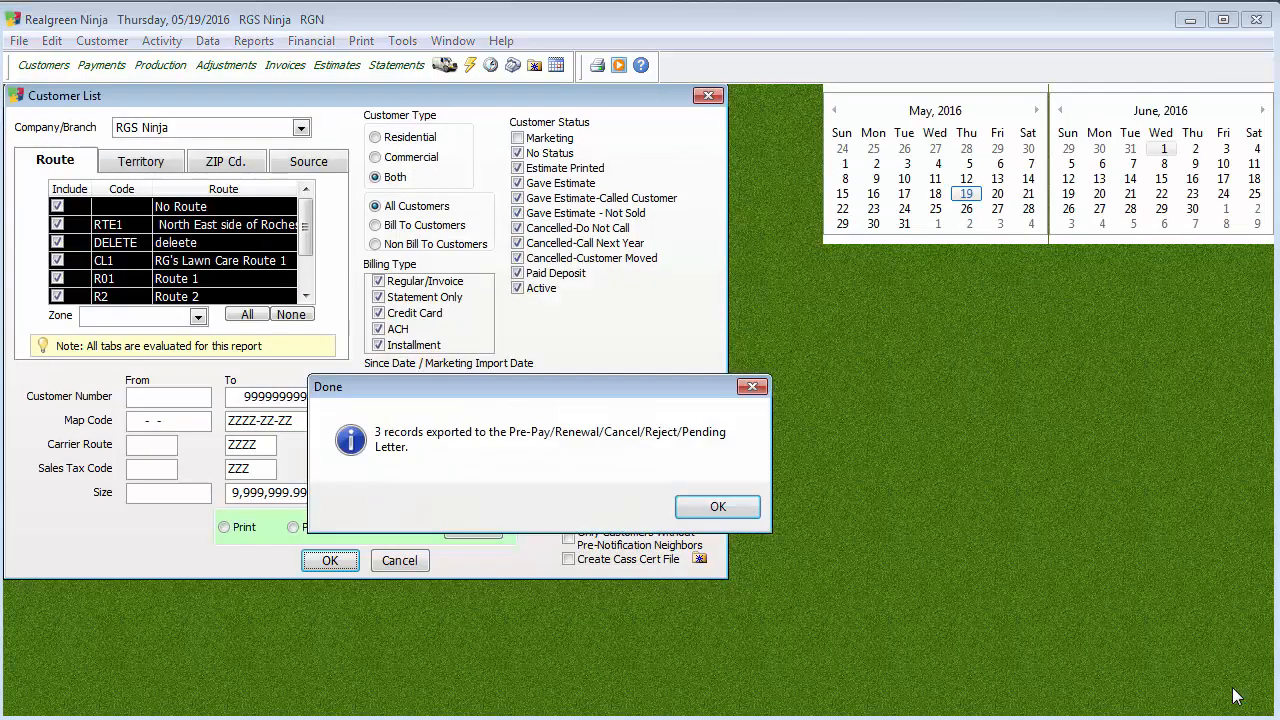
{"action": "left_click", "coordinate": [718, 507]}
- Open the Prepay/Renewal/Cancel/Reject/Pending Letters setup, examine its imported customers and letter settings, and close it
{"action": "left_click", "coordinate": [361, 41]}
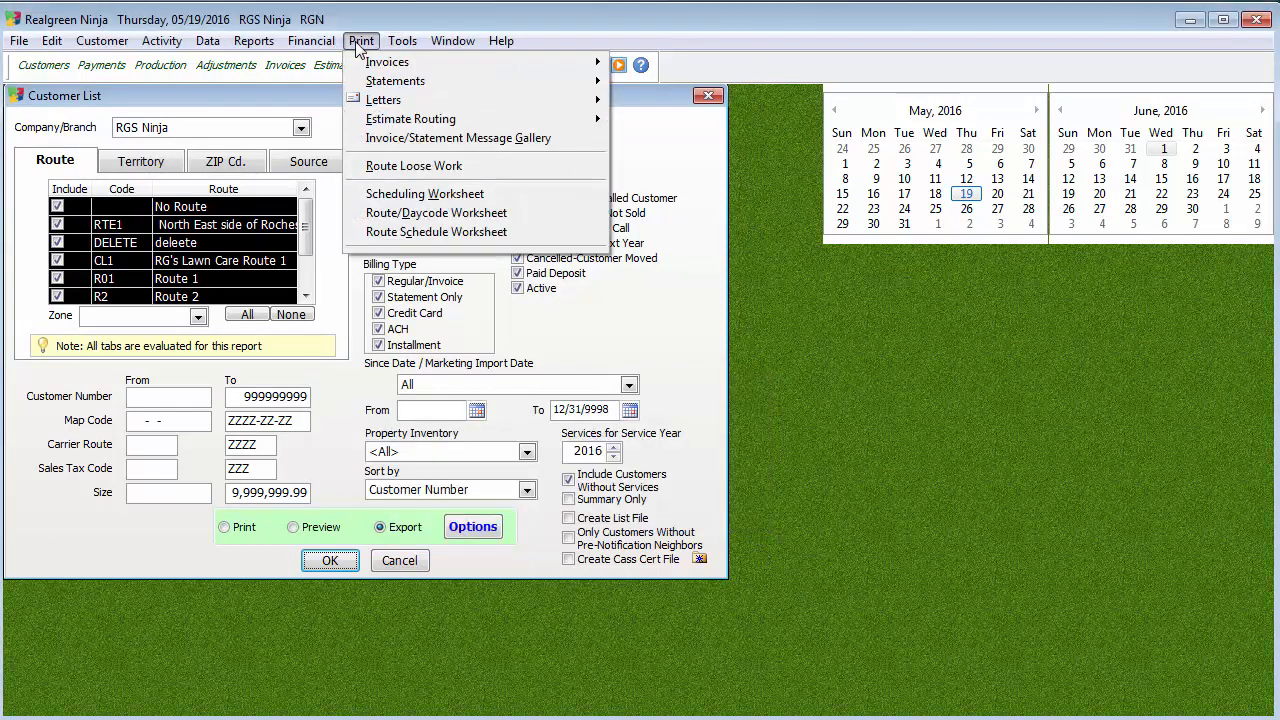
{"action": "mouse_move", "coordinate": [385, 100]}
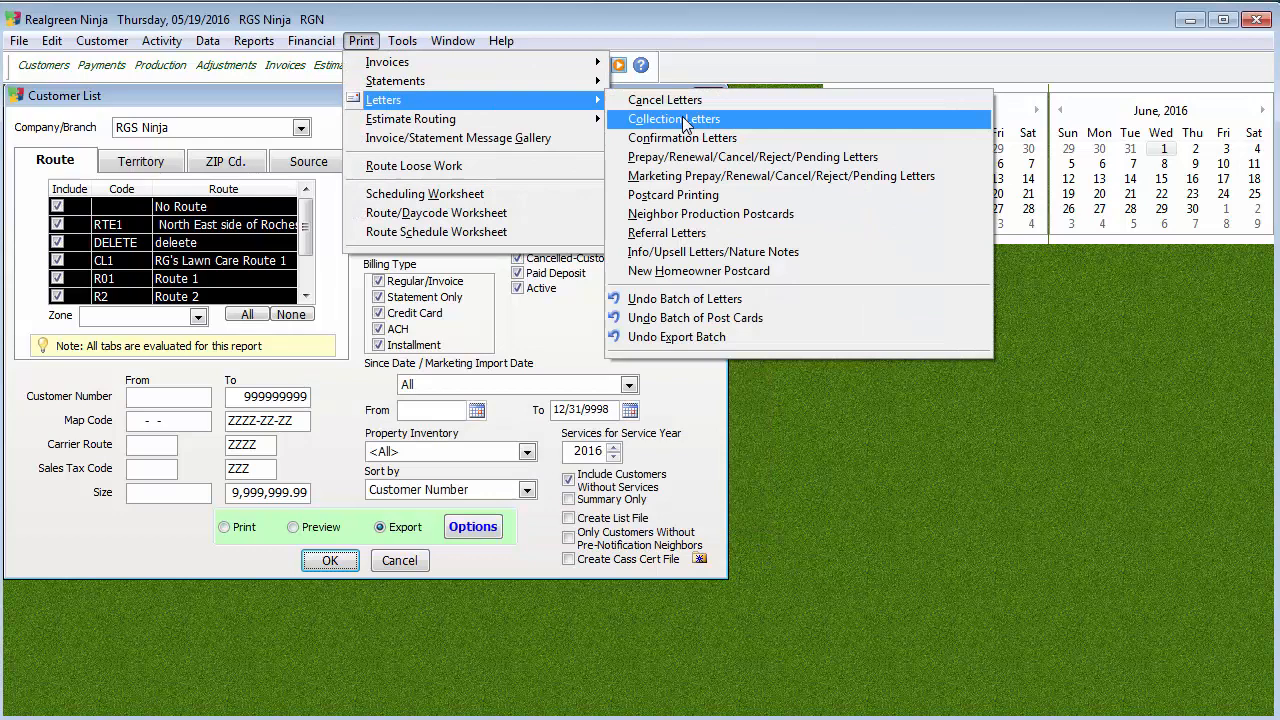
{"action": "left_click", "coordinate": [742, 160]}
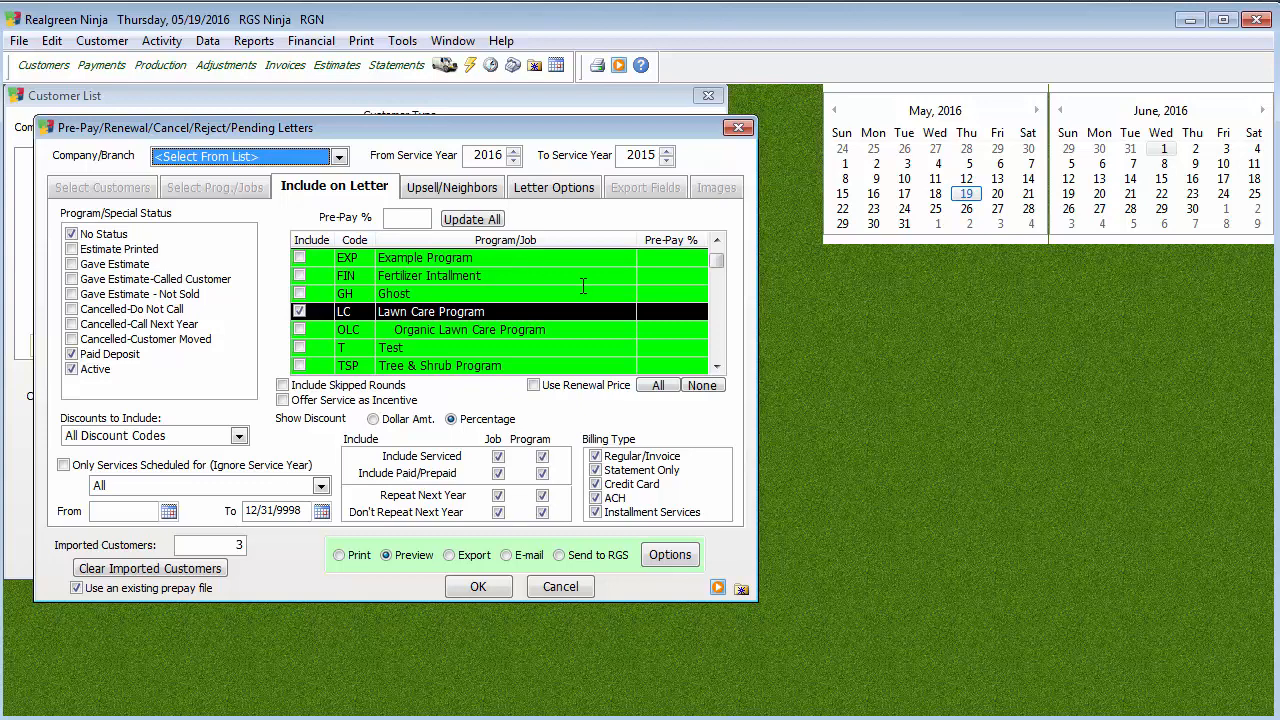
{"action": "left_click", "coordinate": [738, 127]}
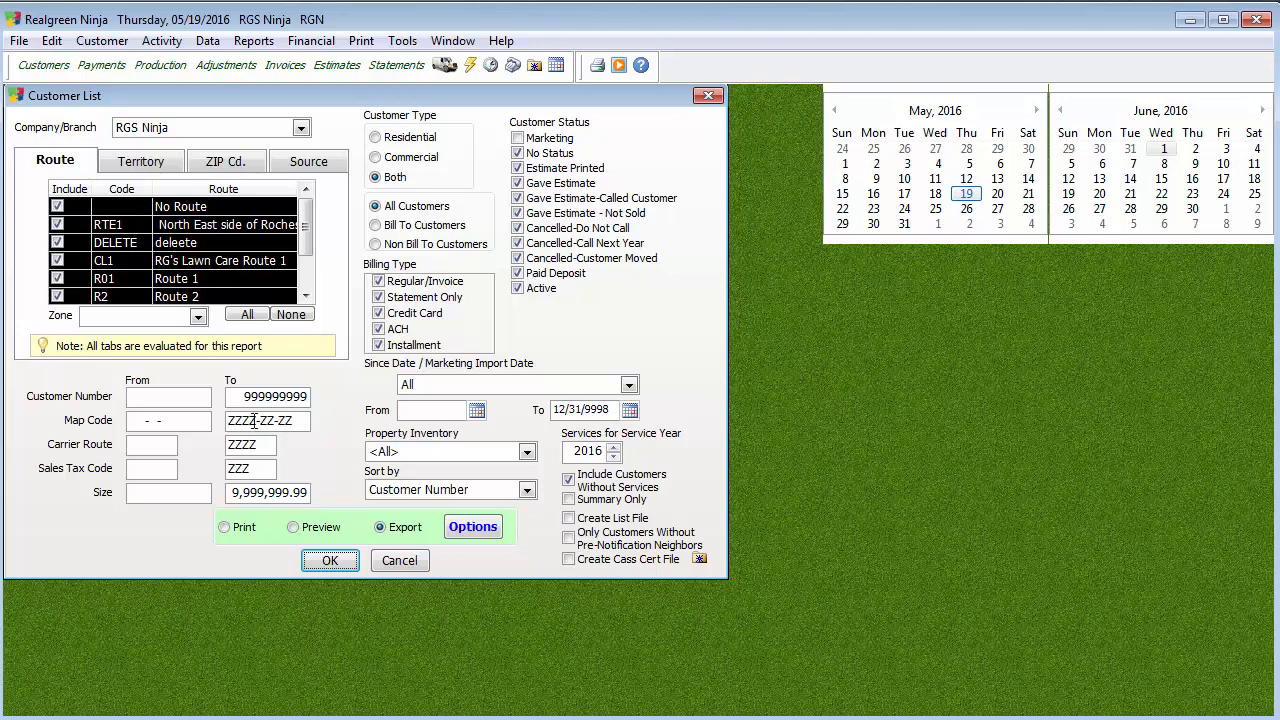
- Show the ZIP code criteria of the Customer List report
{"action": "left_click", "coordinate": [178, 397]}
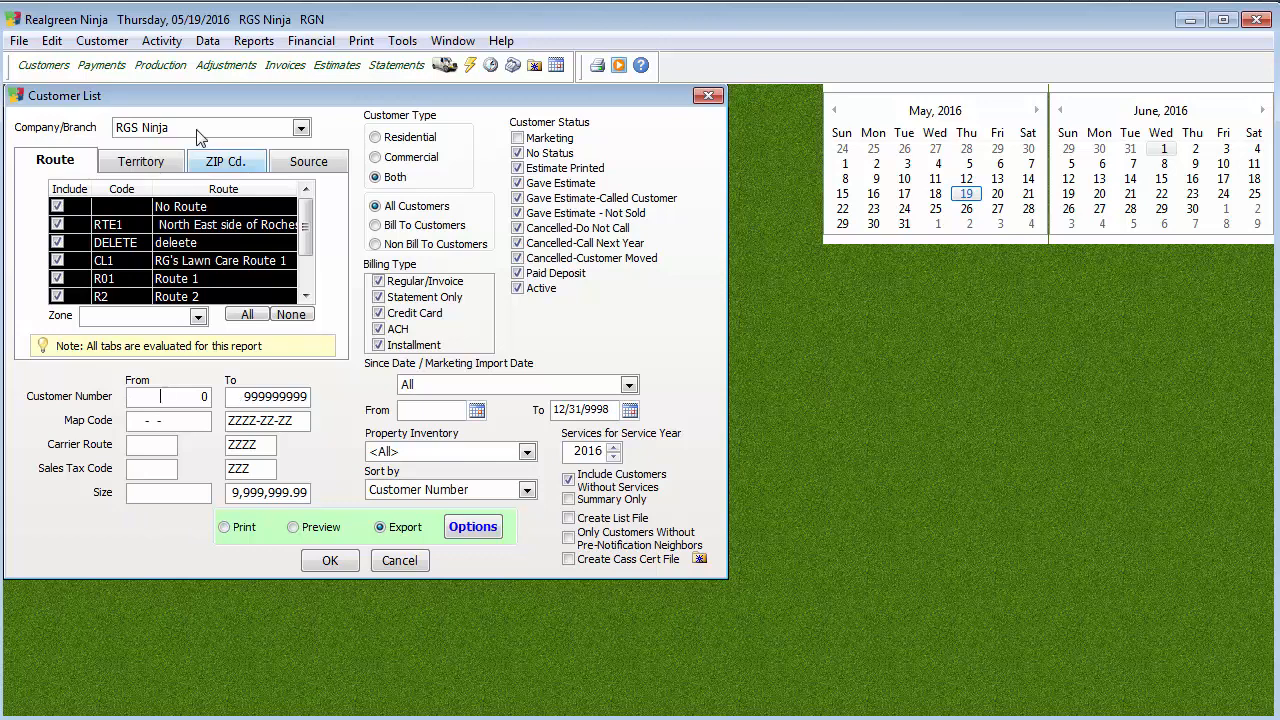
{"action": "left_click", "coordinate": [224, 161]}
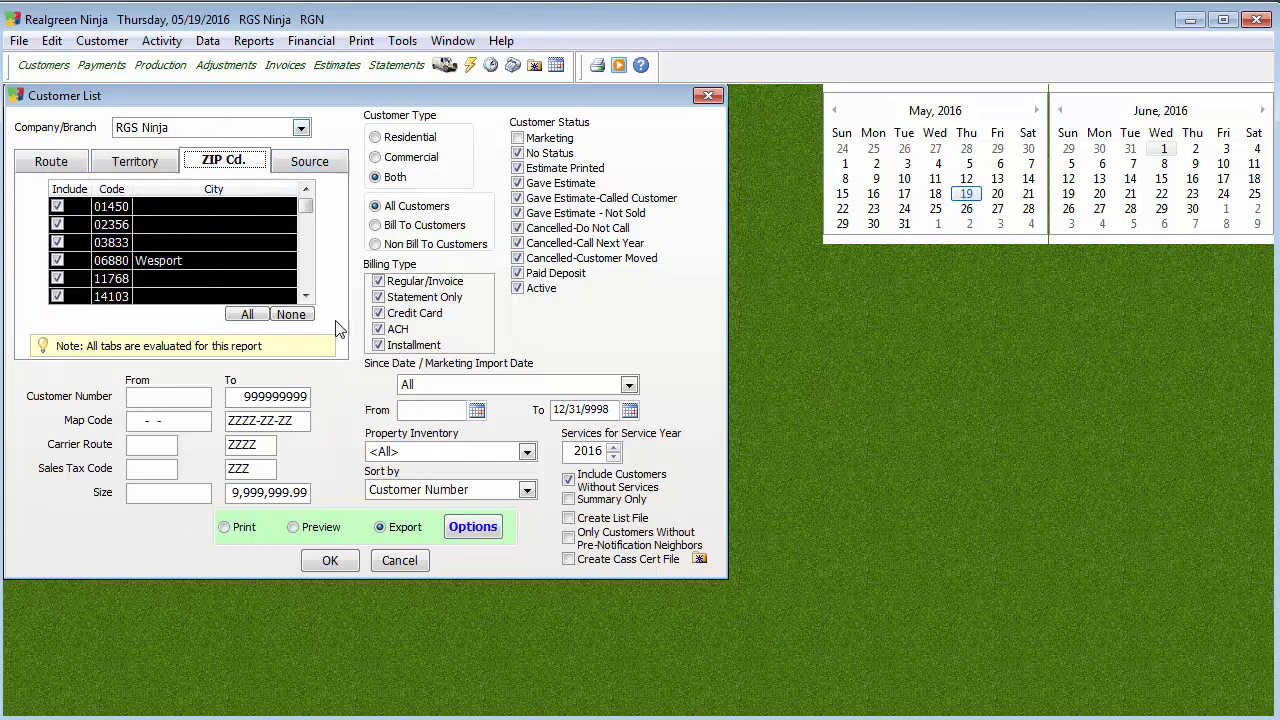